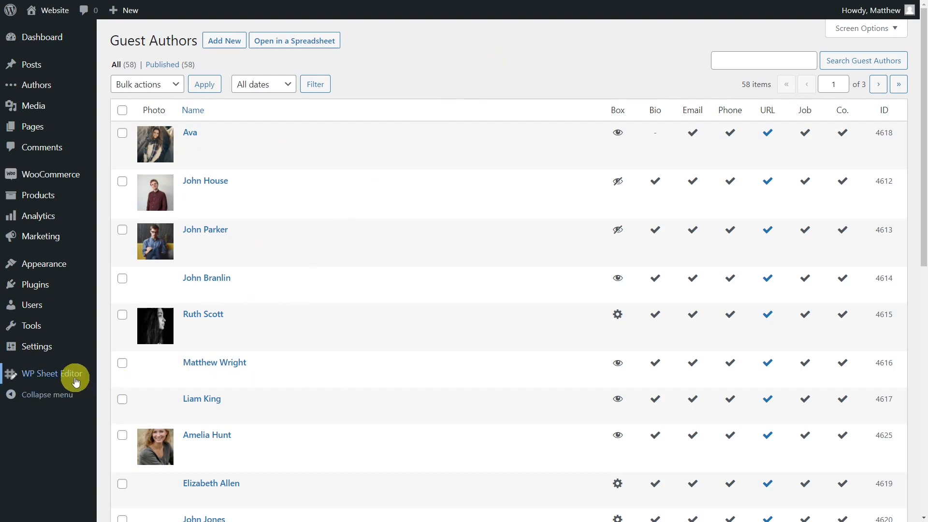
Add 'Guest Authors' as a new post type on the spreadsheet setup page.
mouse_move(77, 378)
left_click(142, 452)
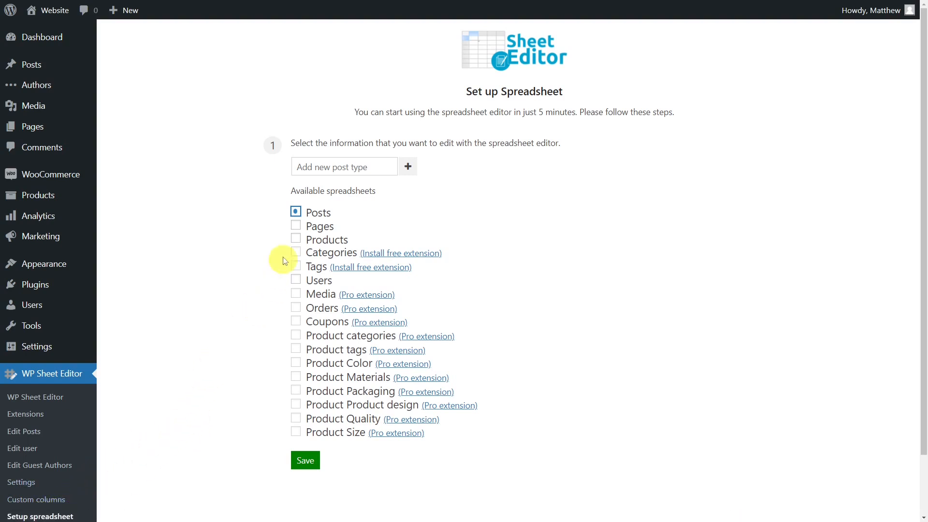
left_click(343, 168)
type("Guest Authors")
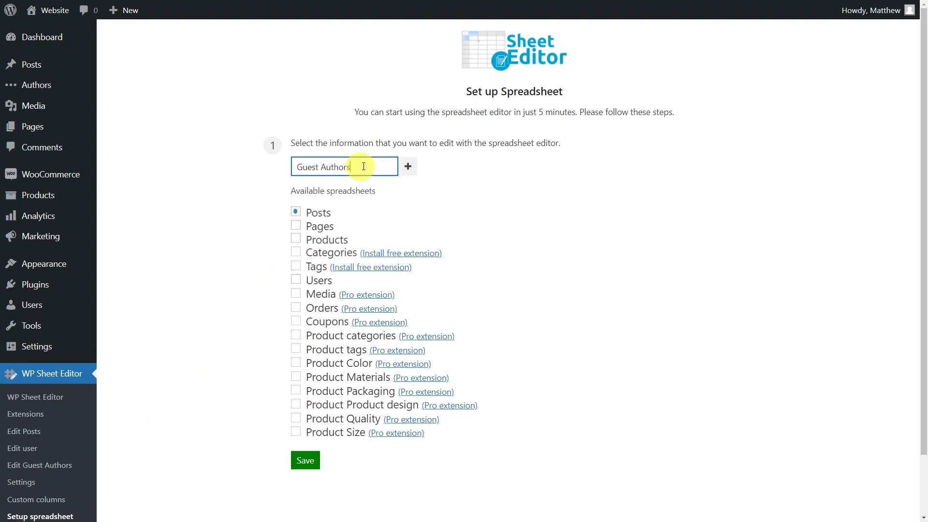
left_click(408, 166)
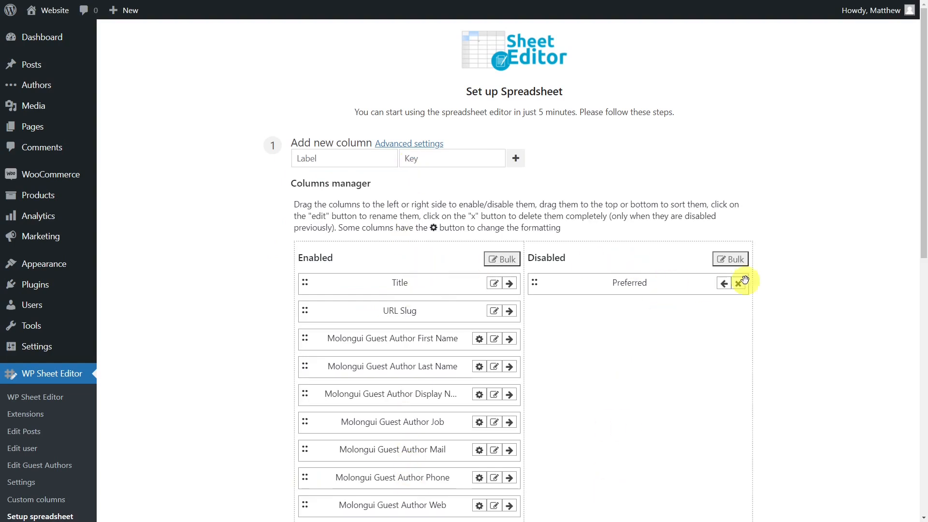
Save the Guest Authors columns manager to open the 58-row guest_author sheet.
left_click_drag(924, 201, 922, 486)
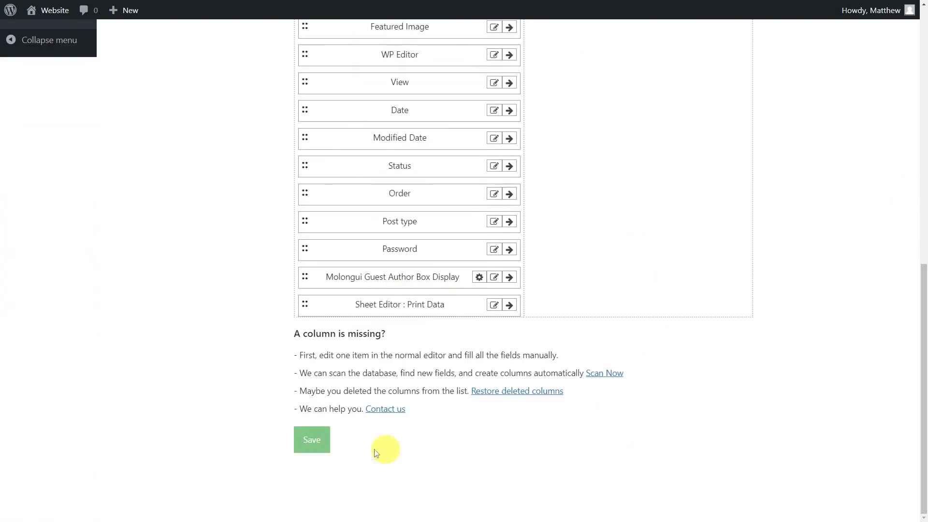
left_click(311, 439)
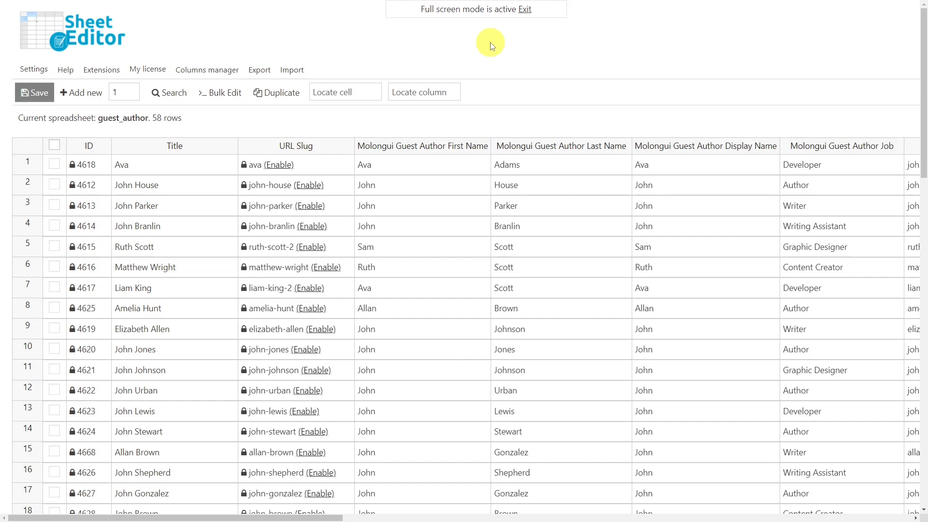
Run a quick keyword search for 'John' on the guest author rows.
left_click(171, 95)
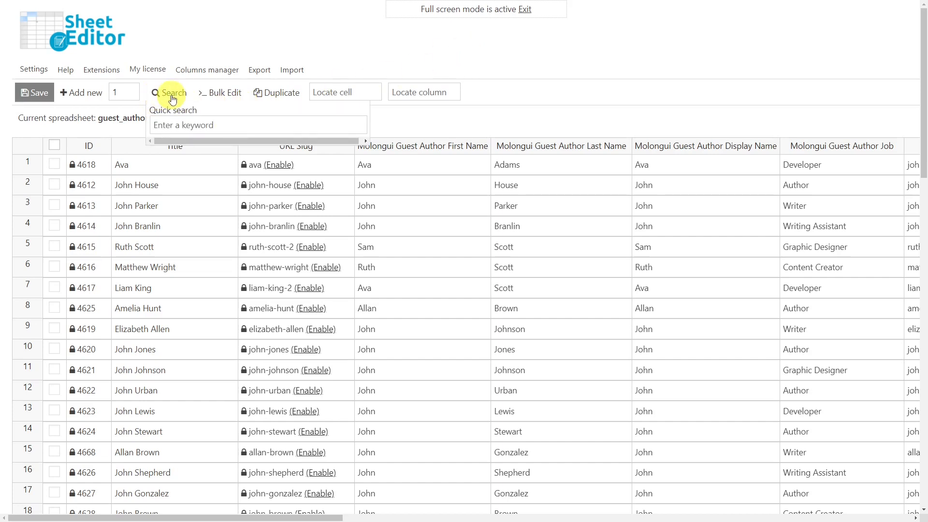
left_click(193, 125)
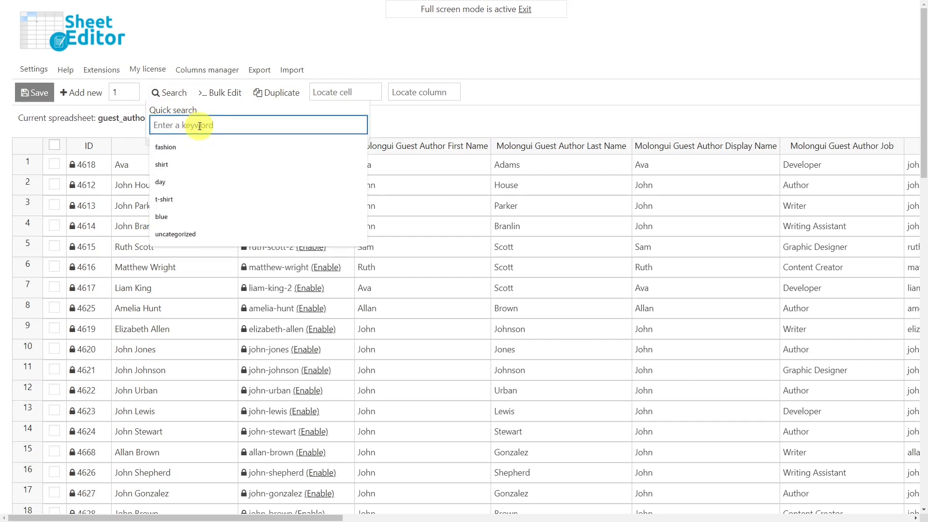
type("John")
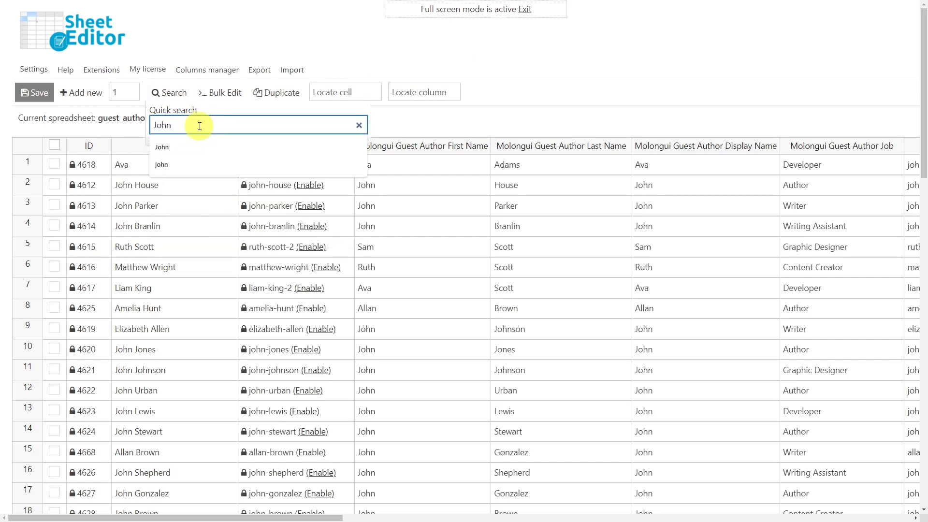
key("Return")
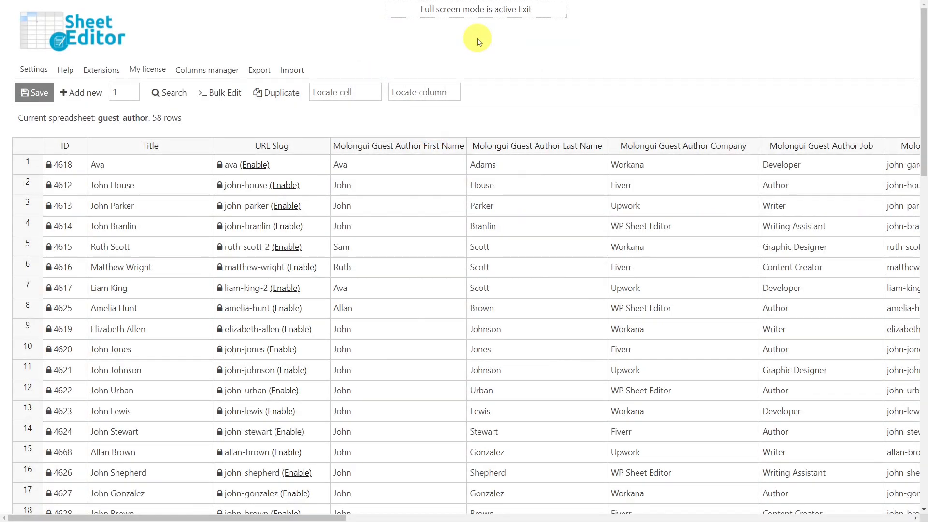
Run an advanced filter where Molongui Guest Author Company equals Workana.
left_click(179, 92)
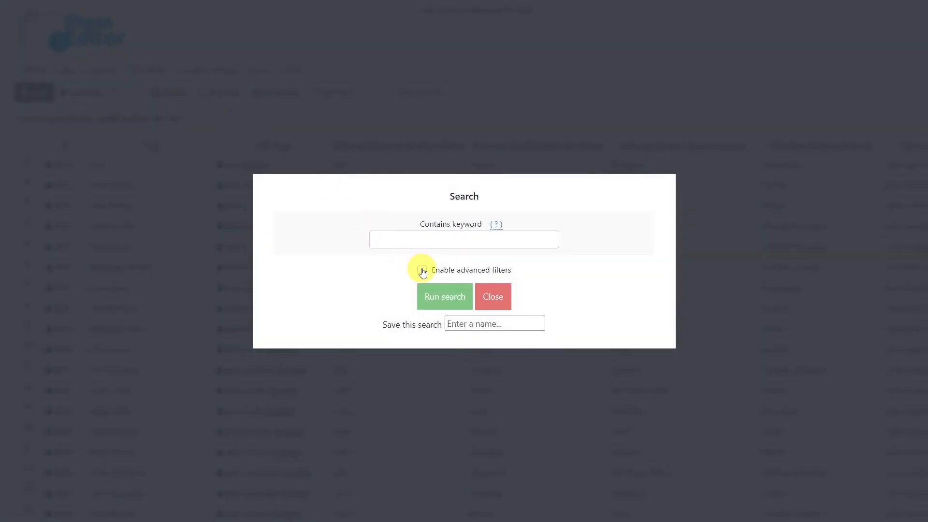
left_click(422, 270)
left_click(334, 191)
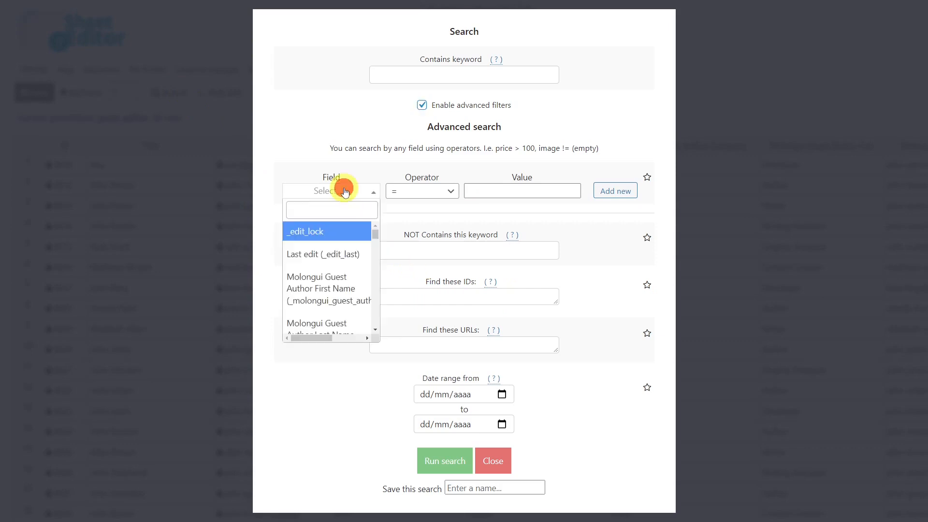
type("com")
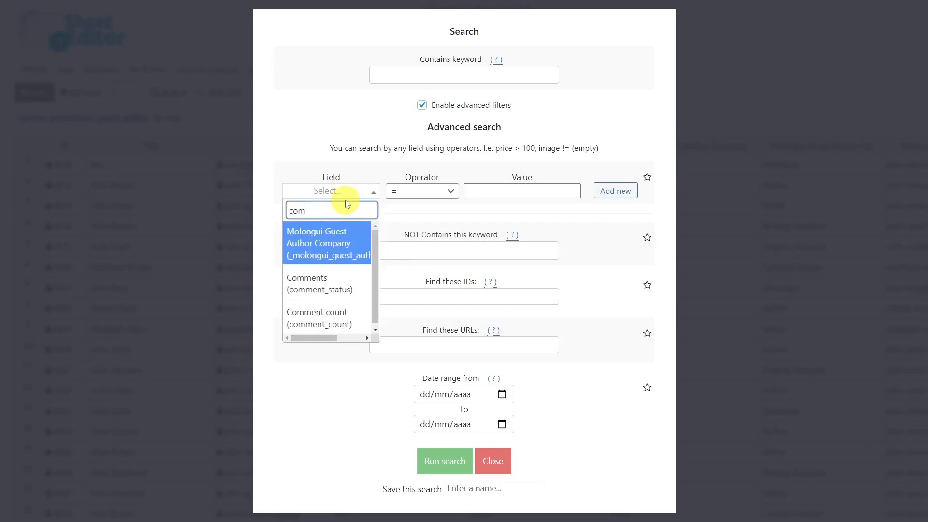
left_click(352, 242)
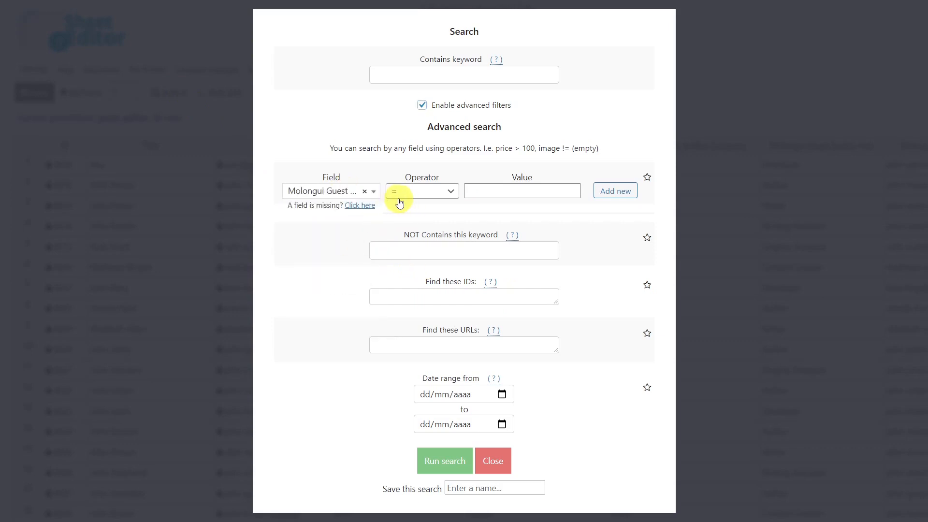
left_click(475, 194)
type("Workana")
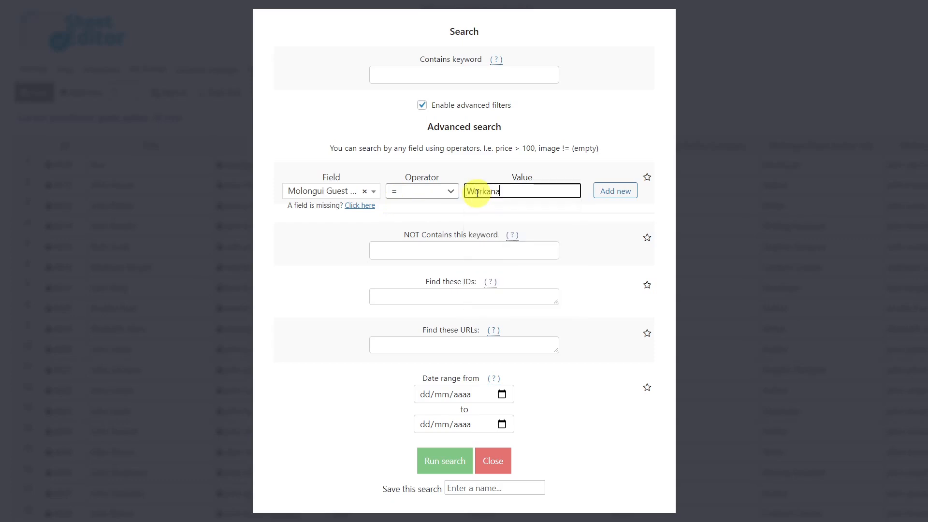
left_click(442, 457)
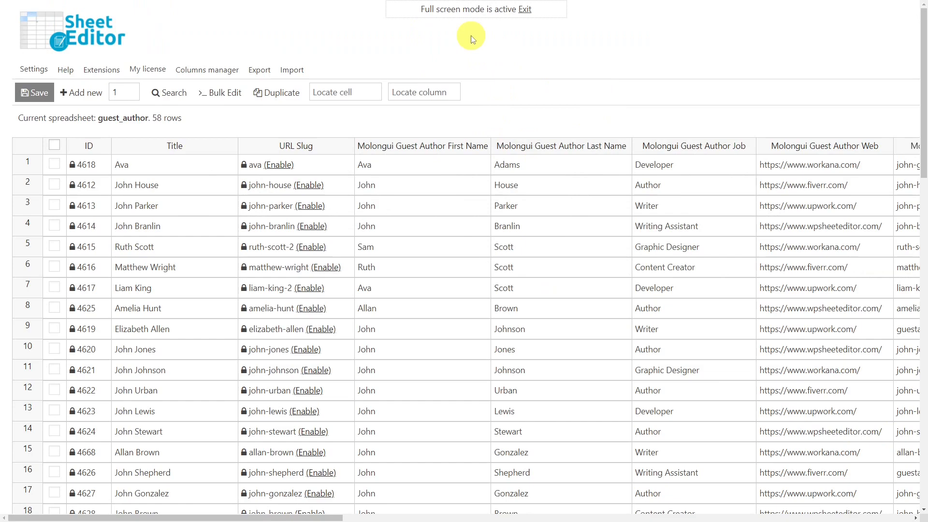
Run an advanced filter on Molongui Guest Author Job with value 'author'.
left_click(171, 91)
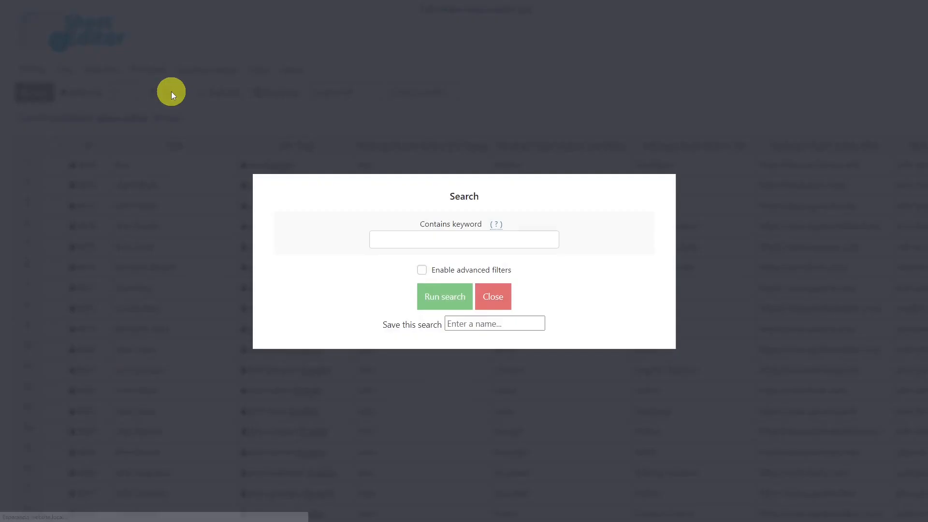
left_click(422, 271)
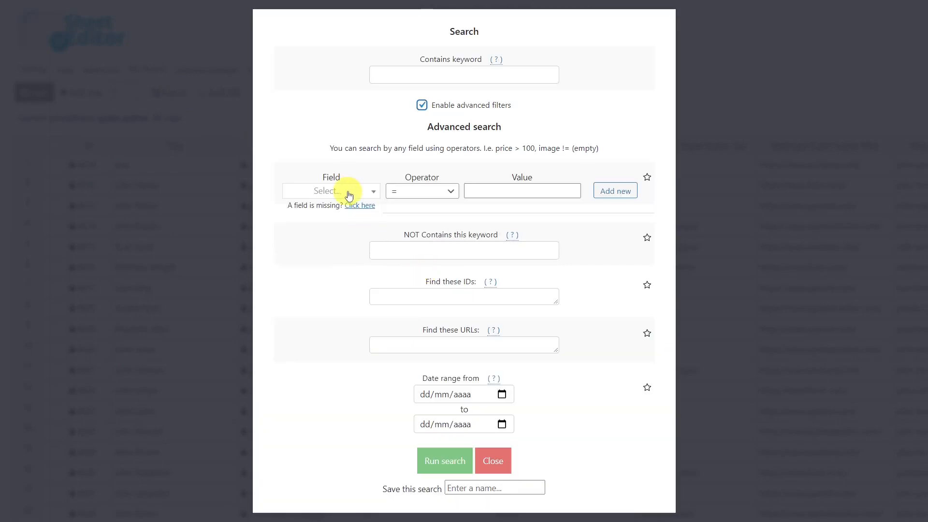
left_click(344, 192)
type("job")
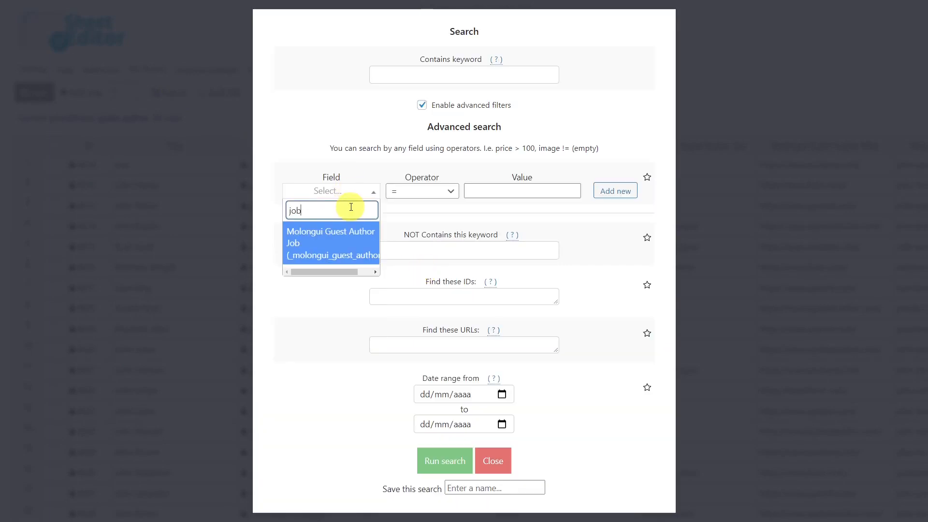
left_click(352, 240)
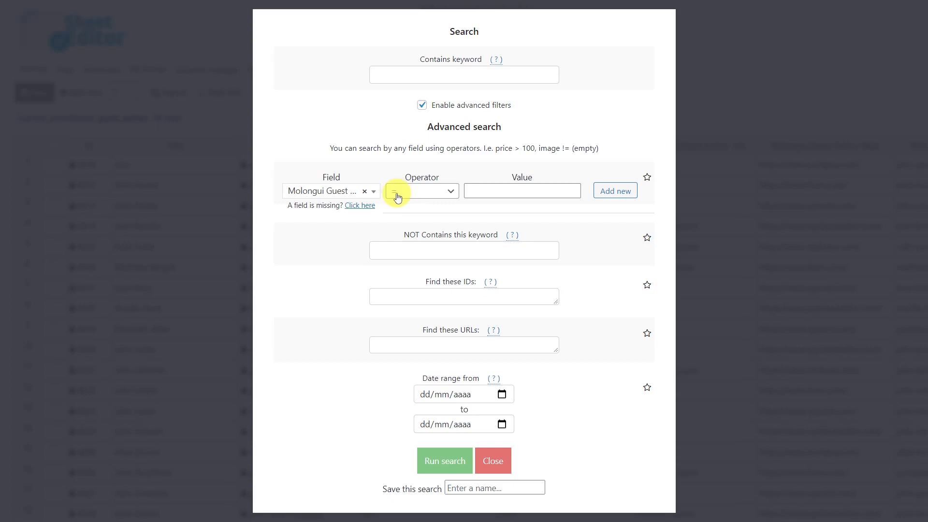
left_click(474, 191)
type("auth")
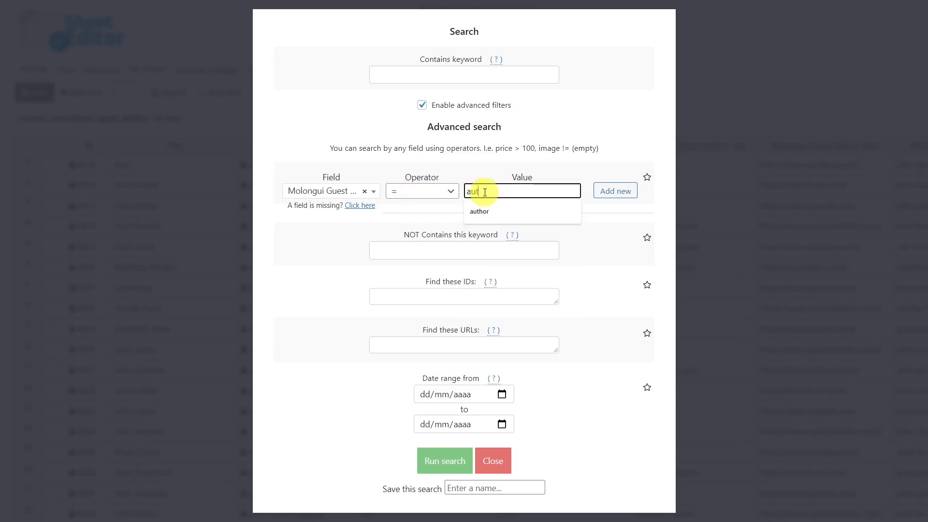
type("or")
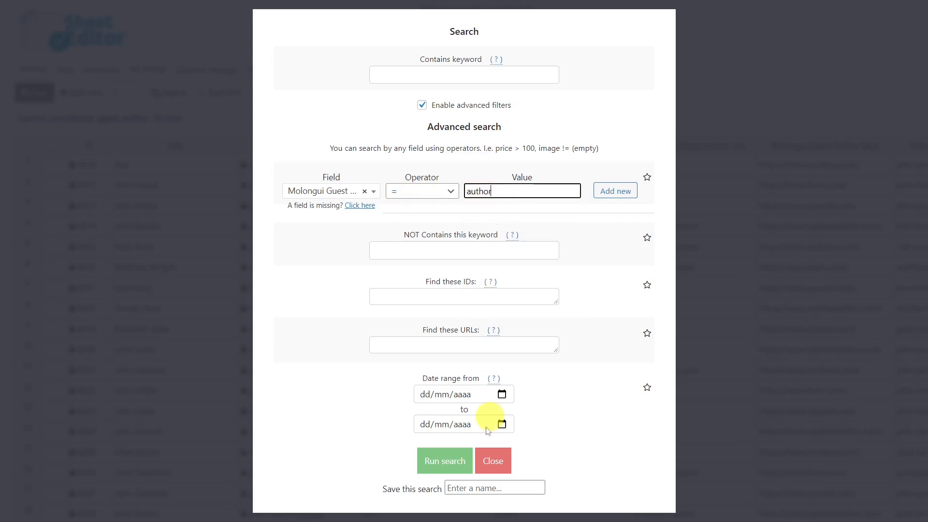
left_click(444, 460)
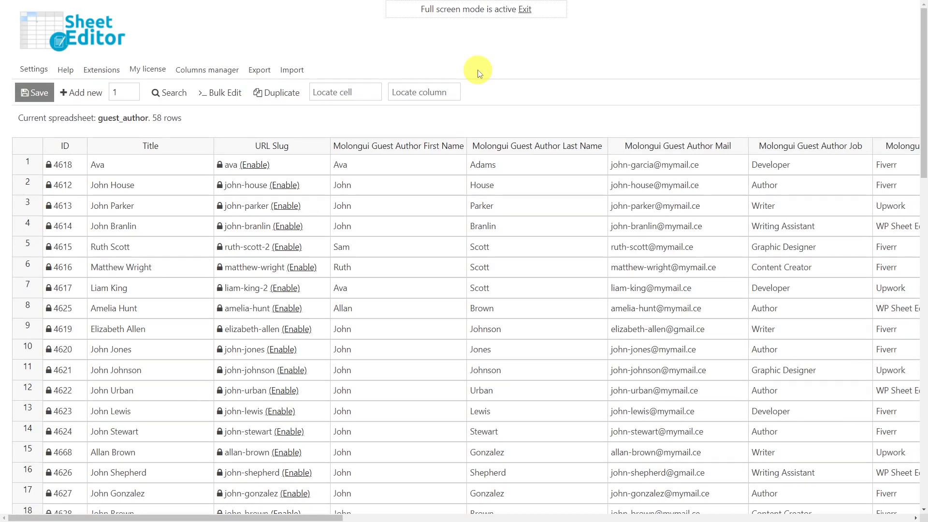
Run an advanced filter where Molongui Guest Author Mail CONTAINS 'gmail'.
left_click(178, 92)
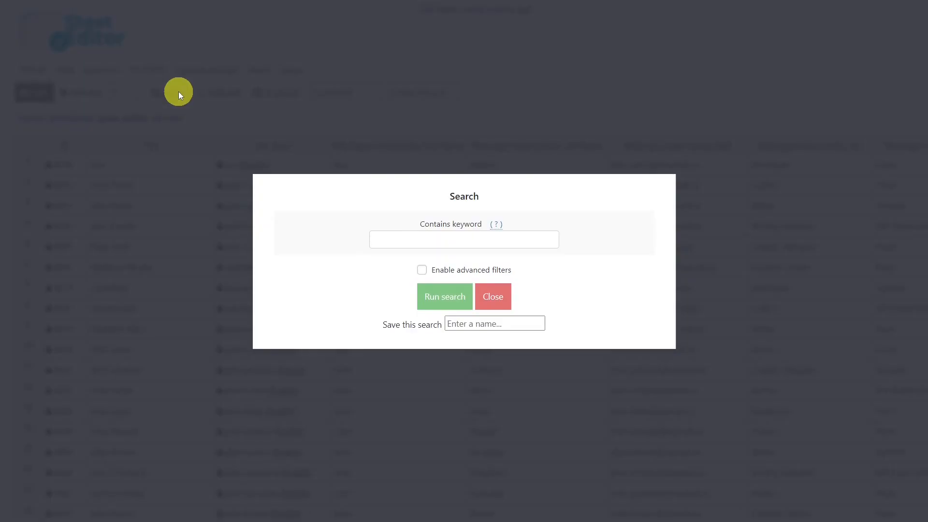
left_click(422, 270)
left_click(353, 190)
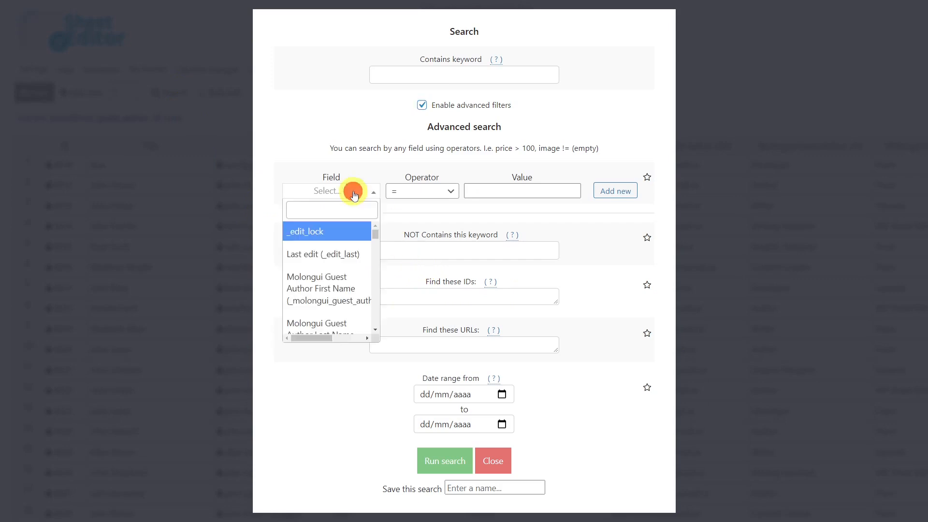
type("mid")
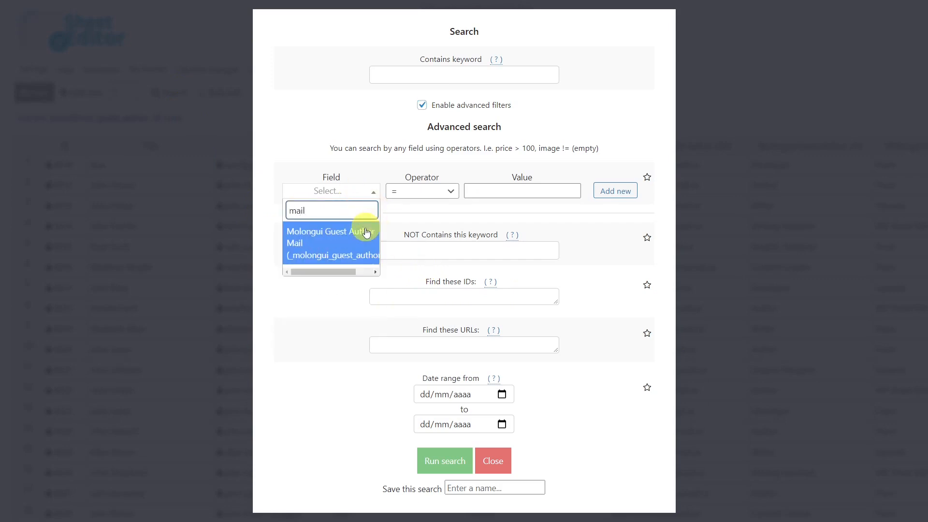
left_click(366, 231)
left_click(401, 191)
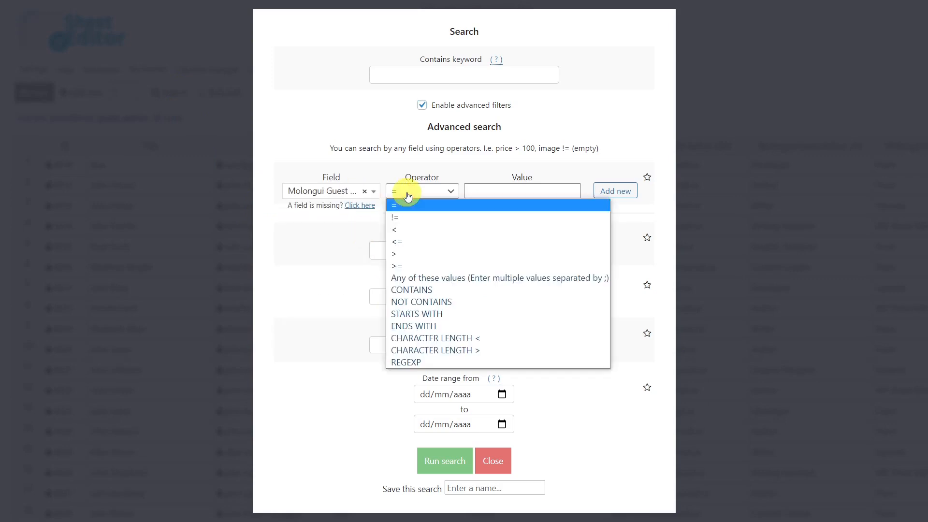
left_click(425, 289)
left_click(493, 192)
type("gmail")
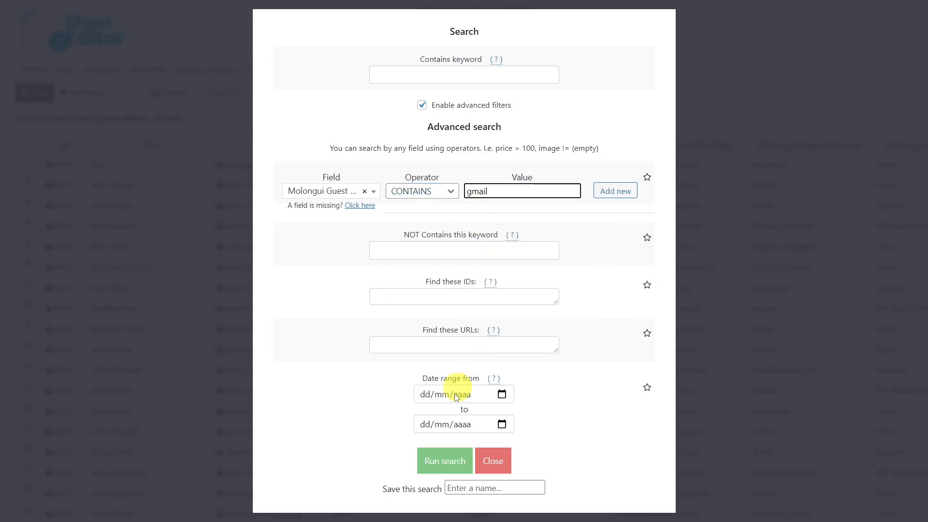
left_click(445, 457)
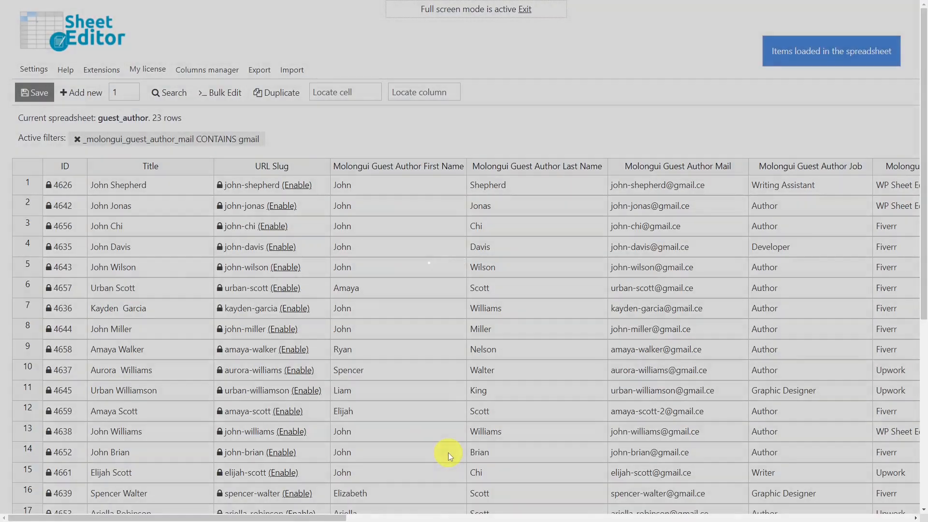
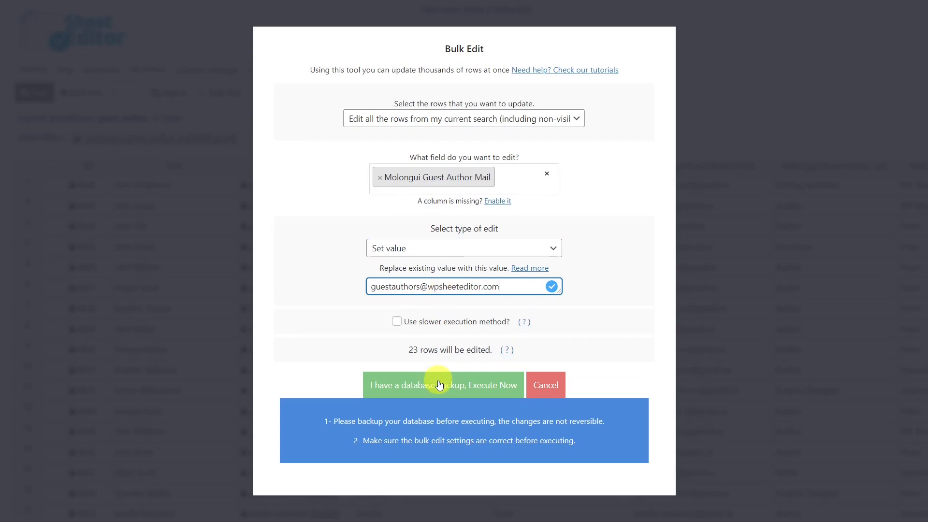
Apply the shared guest-authors mail to the 23 gmail rows, close the report, and clear the gmail filter.
left_click(439, 390)
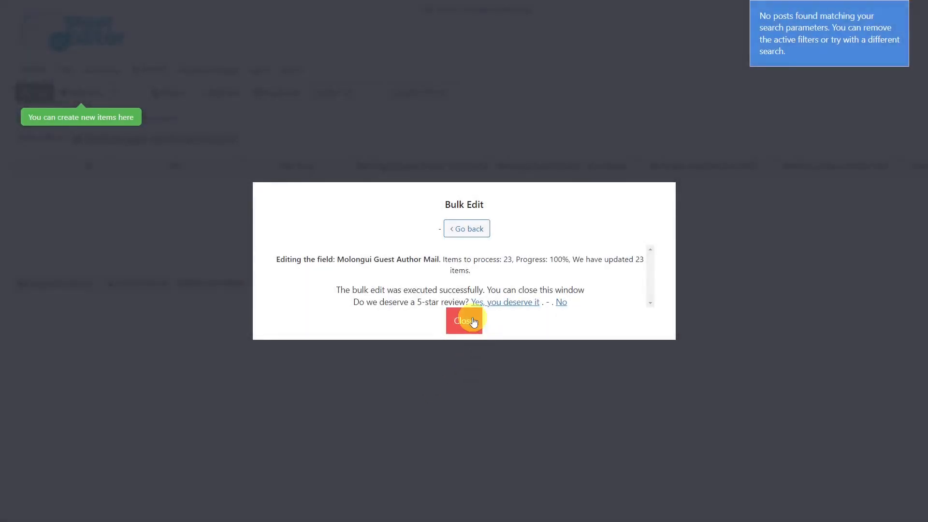
left_click(473, 322)
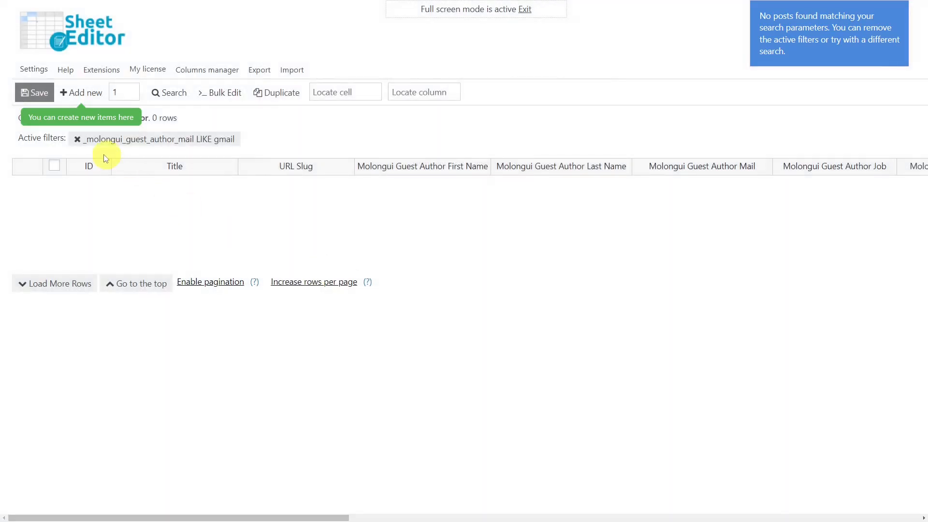
left_click(77, 138)
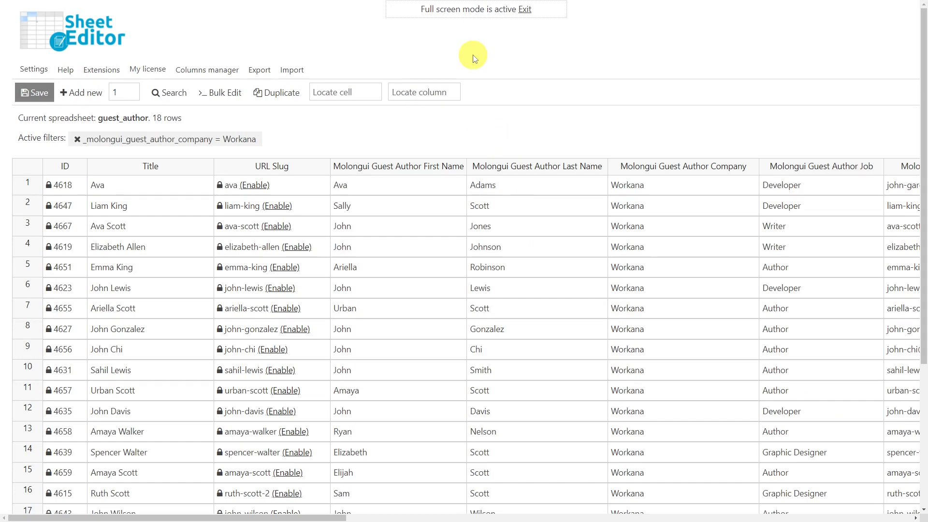
Start a bulk edit of Molongui Guest Author Company on all rows from the current search.
left_click(228, 91)
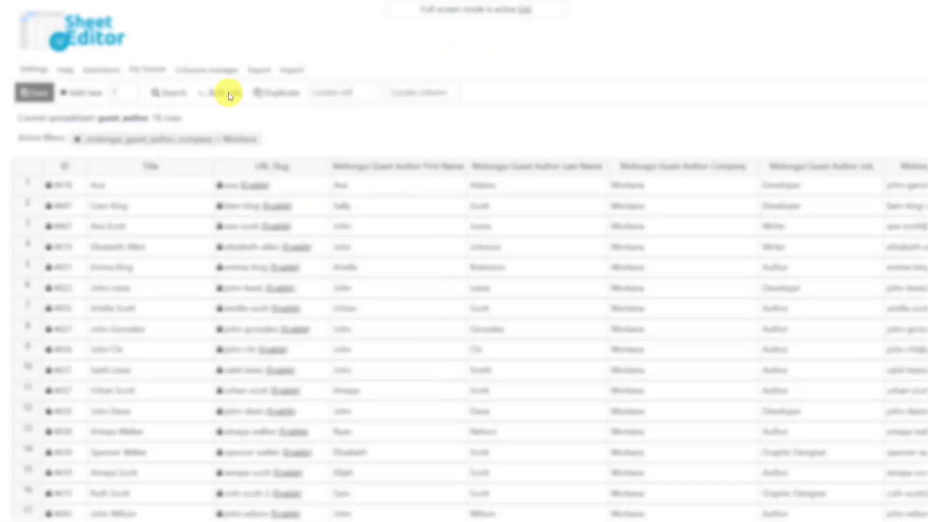
left_click(482, 142)
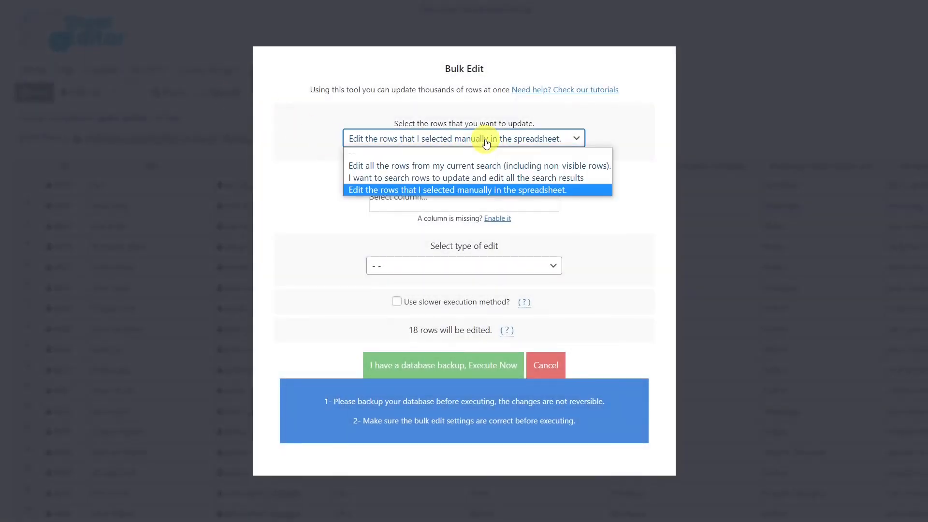
left_click(476, 166)
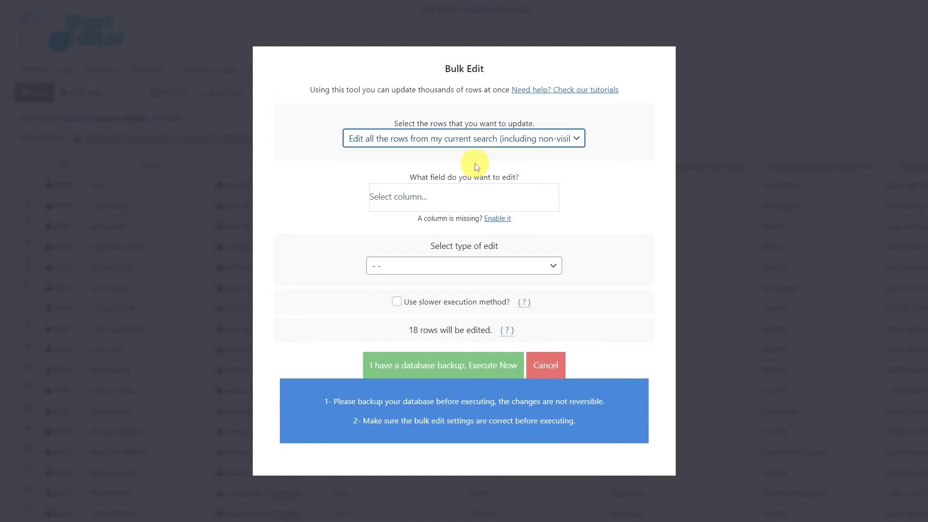
left_click(459, 192)
type("com")
left_click(426, 221)
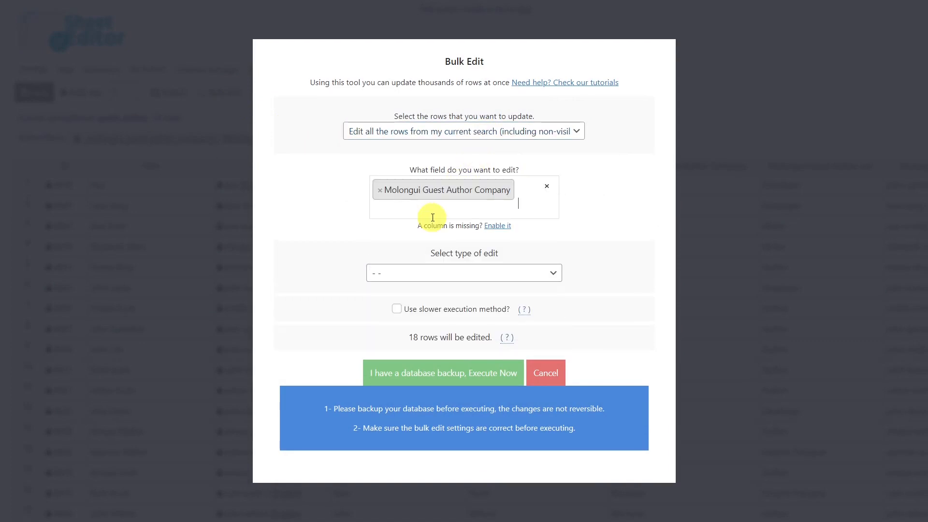
Replace Workana with Fiverr on the 18 rows, then clear the Workana company filter.
left_click(432, 273)
left_click(420, 313)
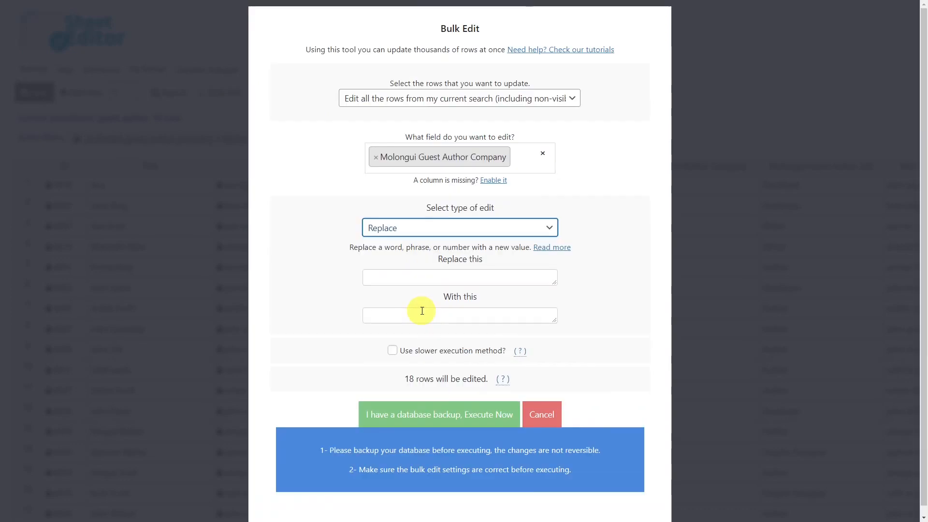
left_click(428, 279)
type("Workana")
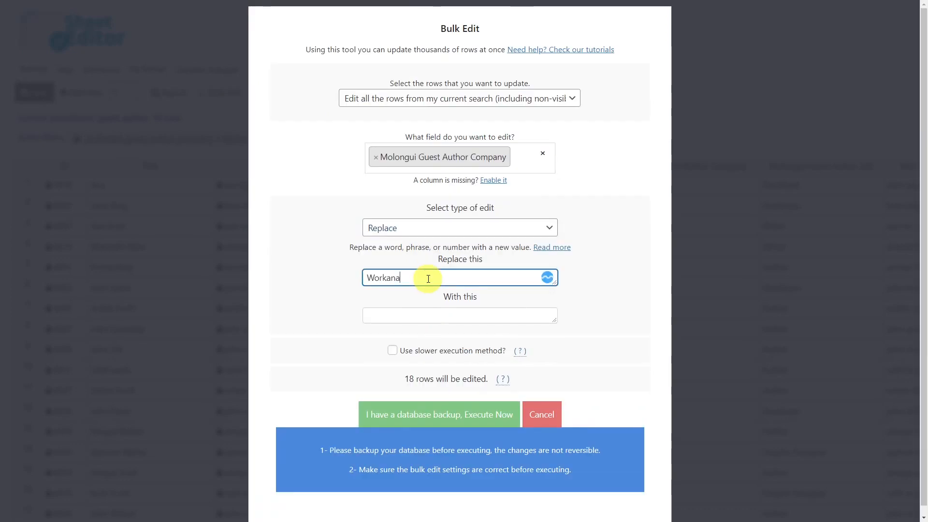
left_click(416, 320)
type("Fiverr")
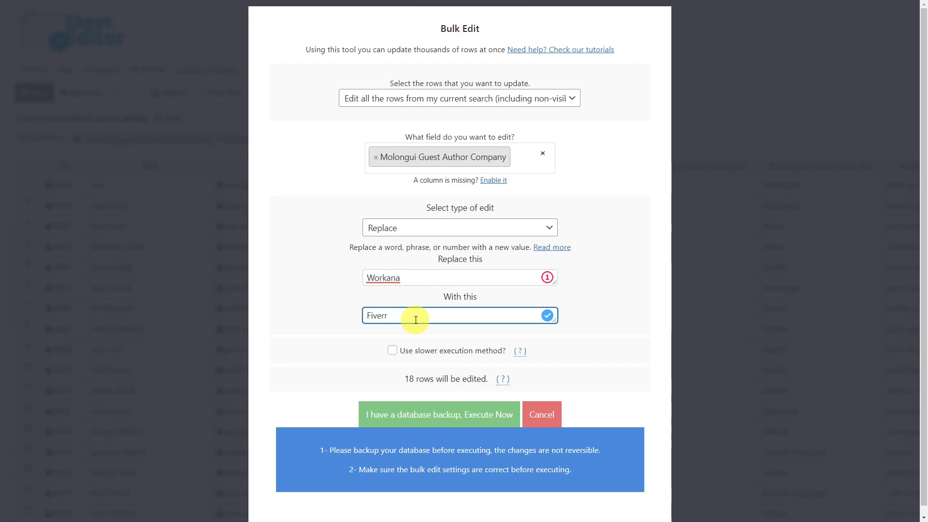
left_click(438, 418)
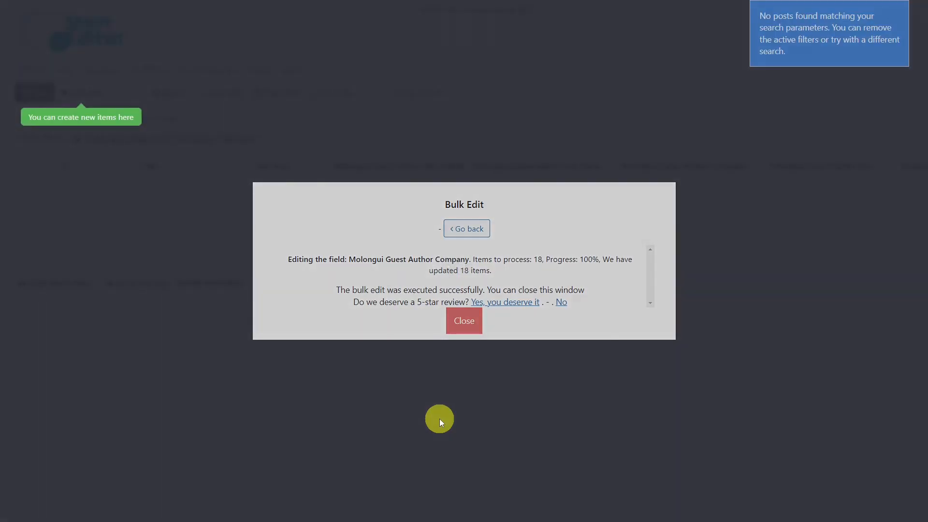
left_click(467, 323)
left_click(77, 140)
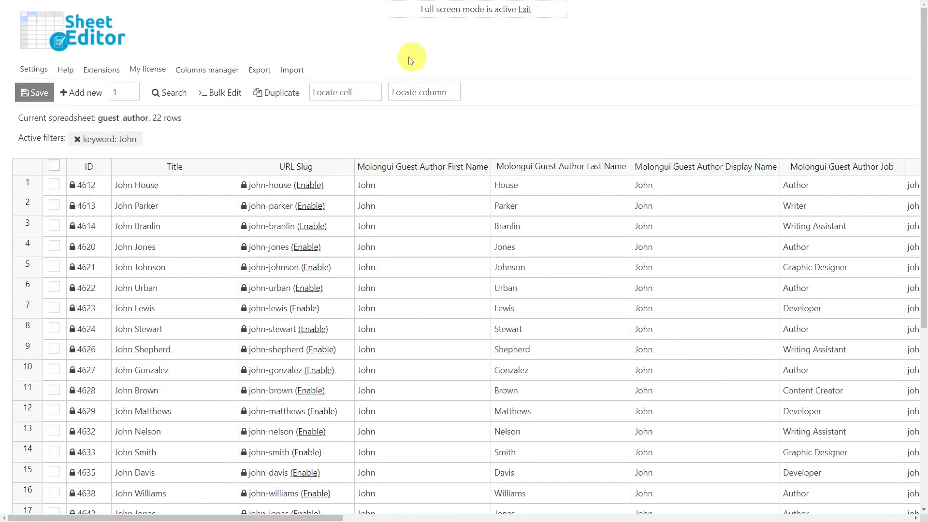
Bulk-copy the Title column into Molongui Guest Author Display Name for all 22 John rows.
left_click(231, 90)
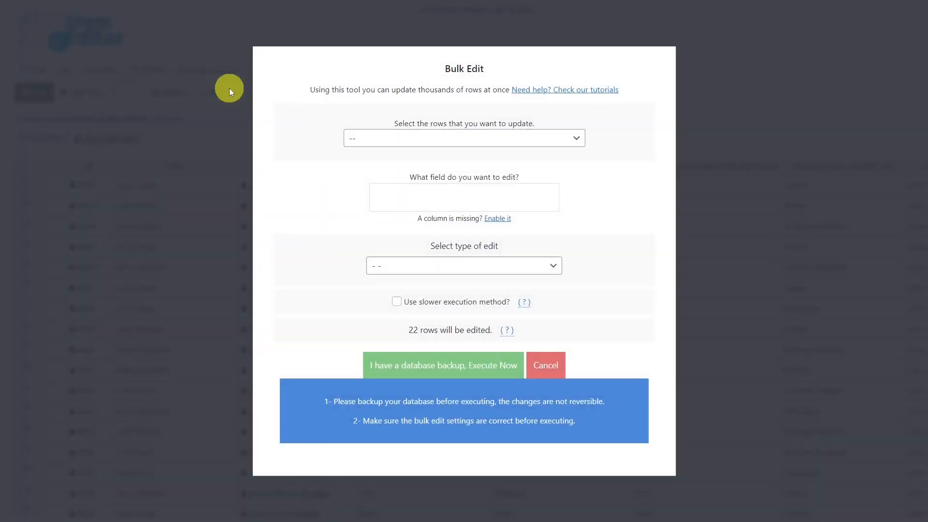
left_click(505, 140)
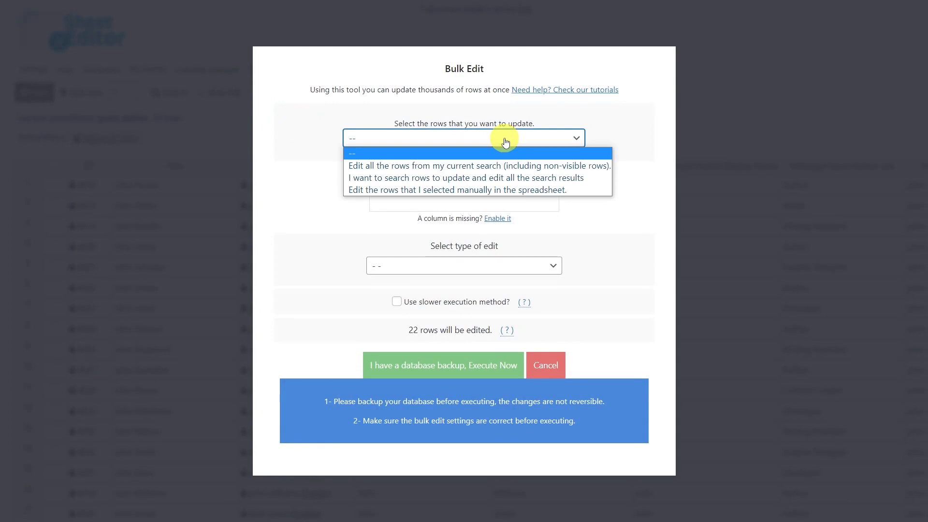
left_click(476, 167)
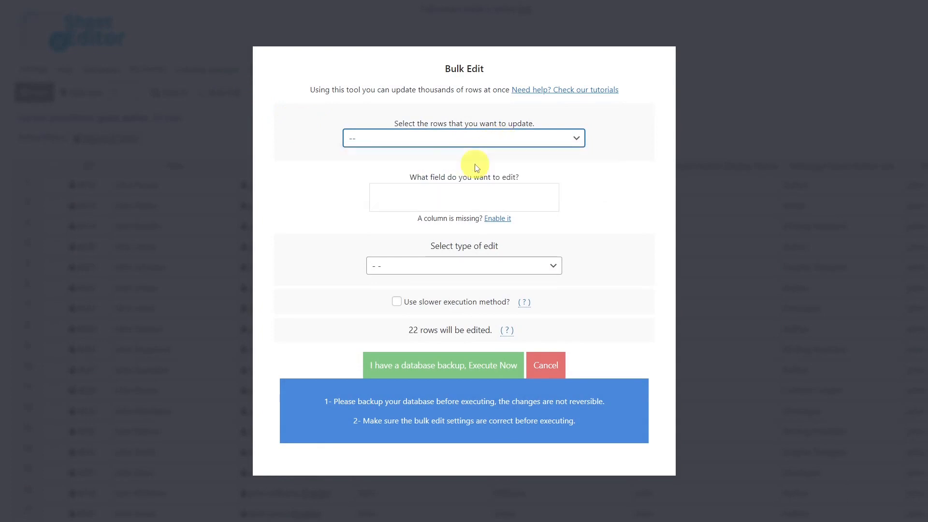
left_click(464, 191)
type("dis")
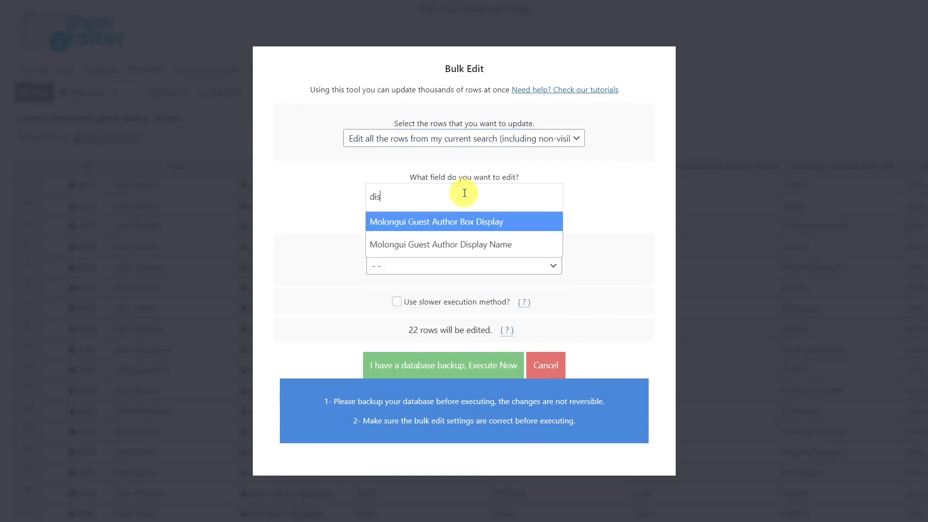
left_click(476, 246)
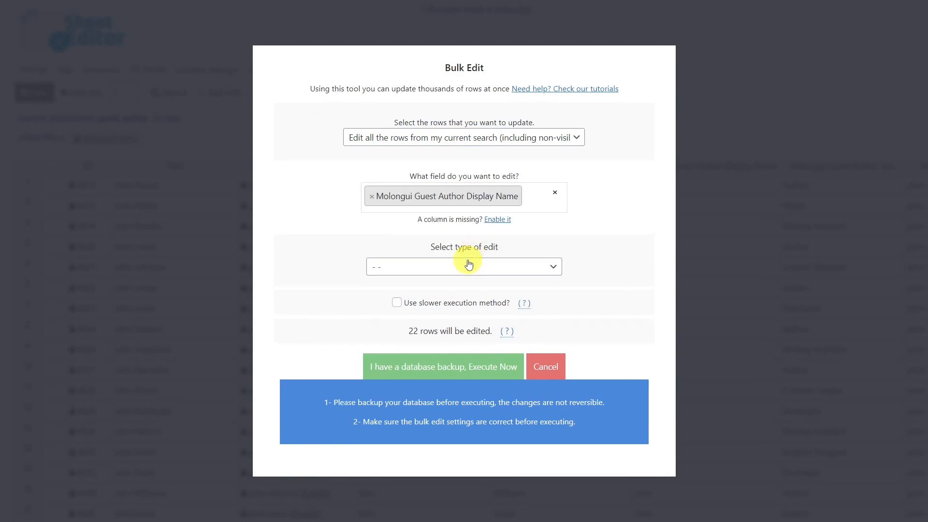
left_click(468, 263)
left_click(429, 378)
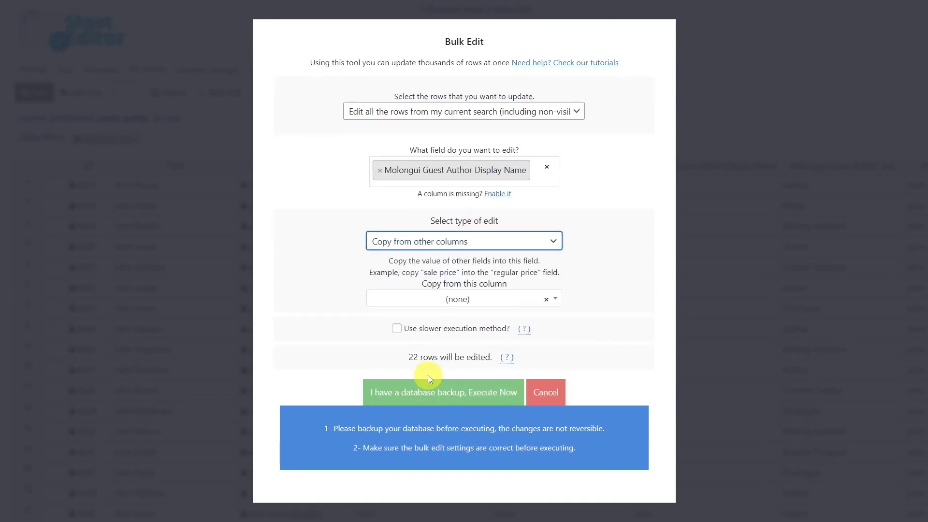
left_click(482, 301)
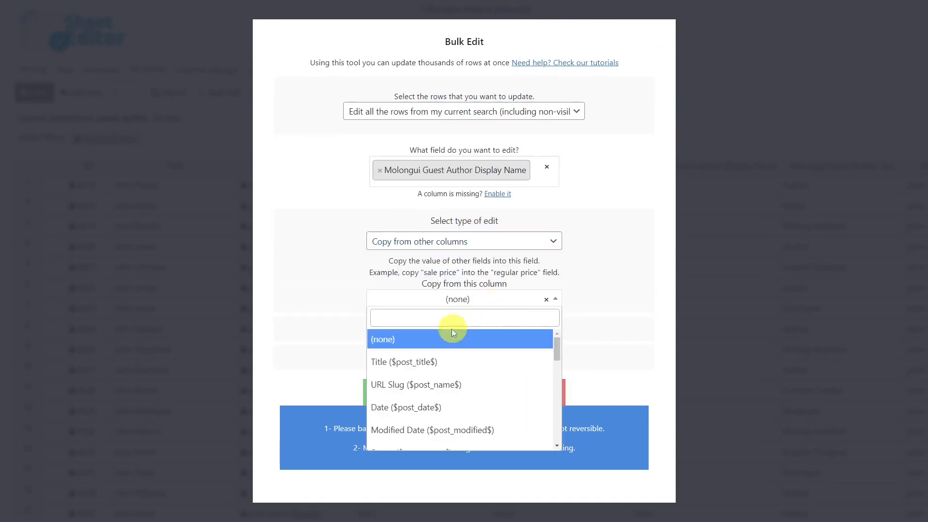
left_click(430, 364)
left_click(439, 396)
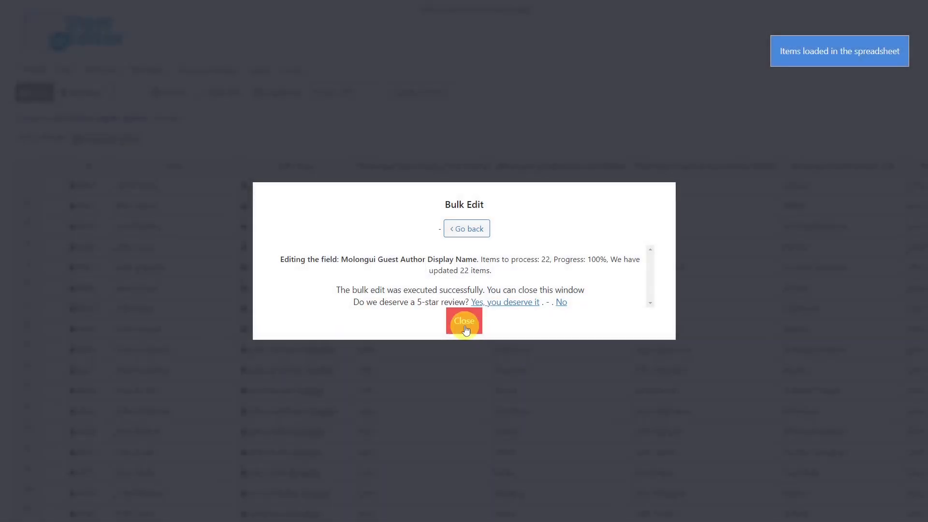
left_click(459, 321)
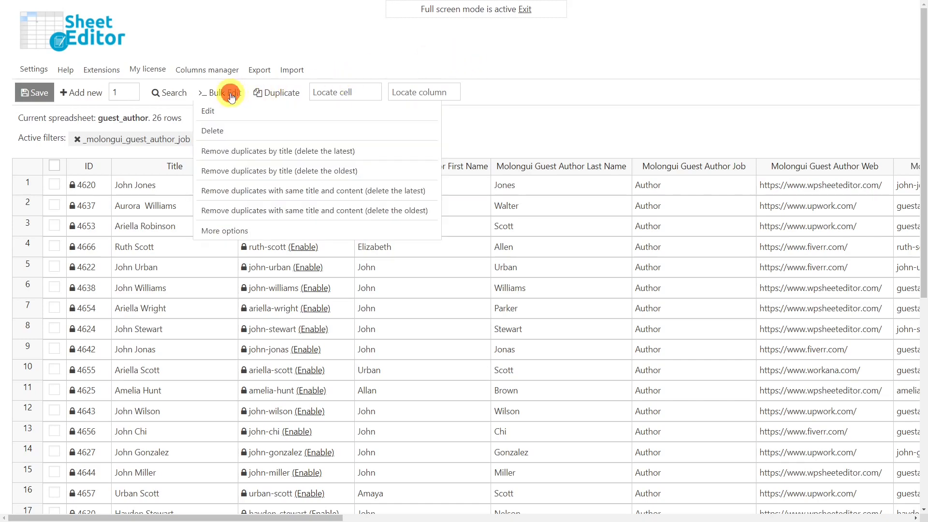
Bulk edit Molongui Guest Author Web with Clear value on all 26 rows from the current search.
left_click(230, 93)
left_click(390, 137)
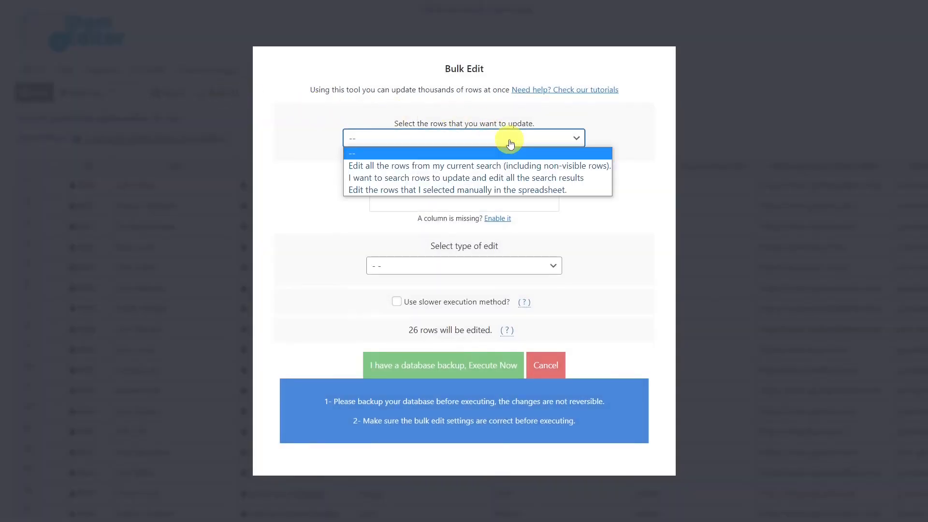
left_click(455, 167)
left_click(444, 201)
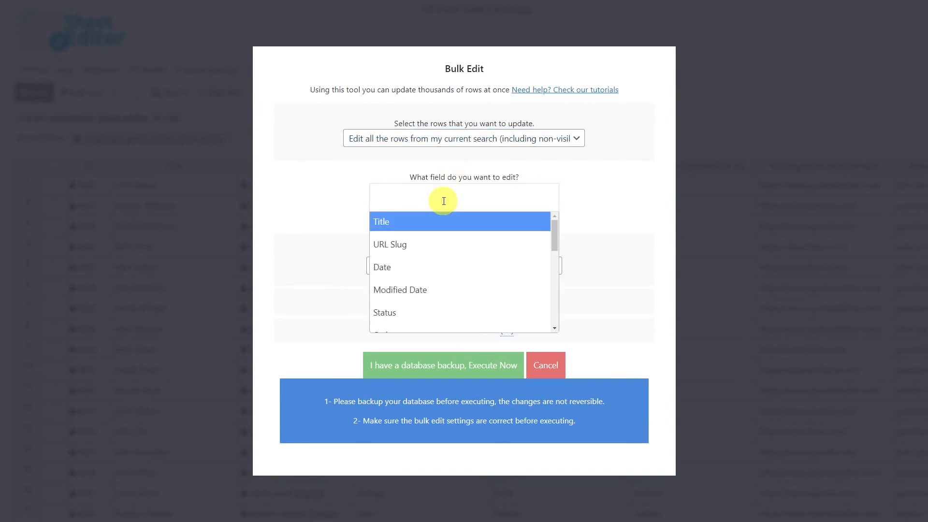
type("web")
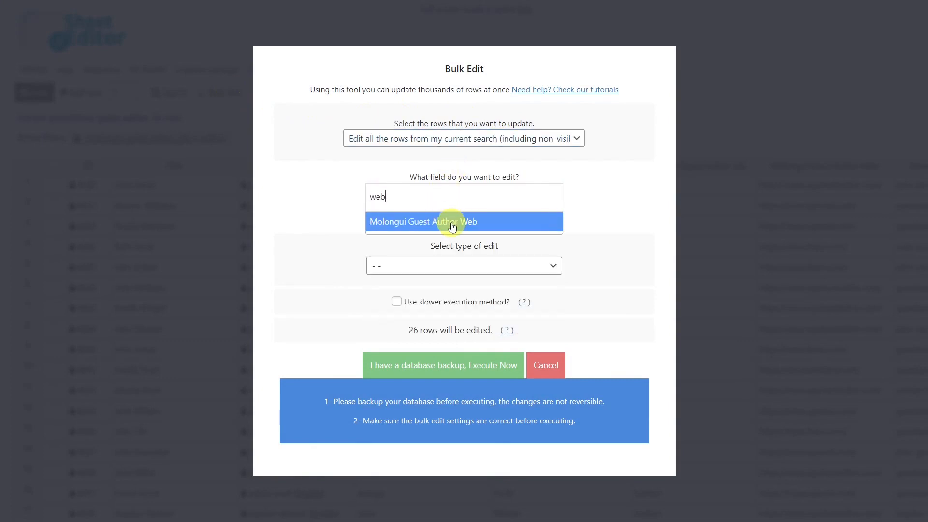
left_click(451, 221)
left_click(474, 268)
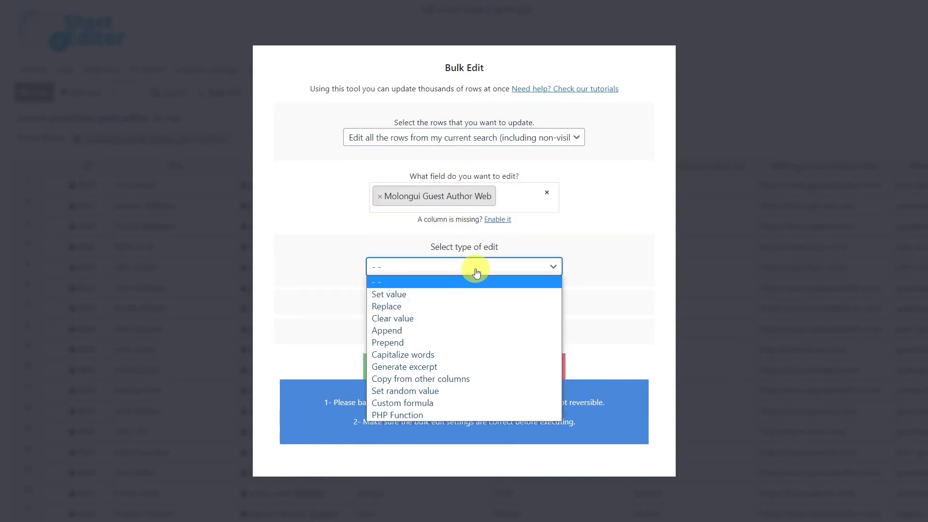
left_click(409, 323)
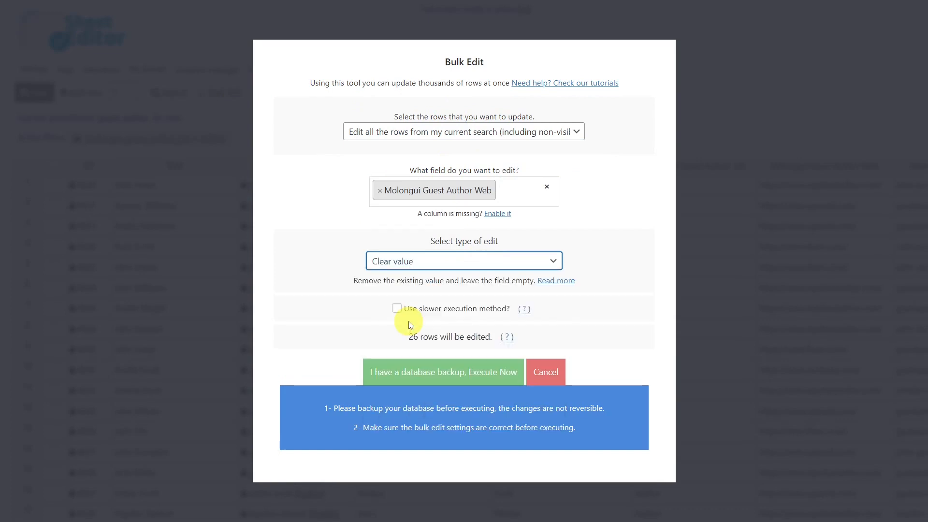
left_click(443, 374)
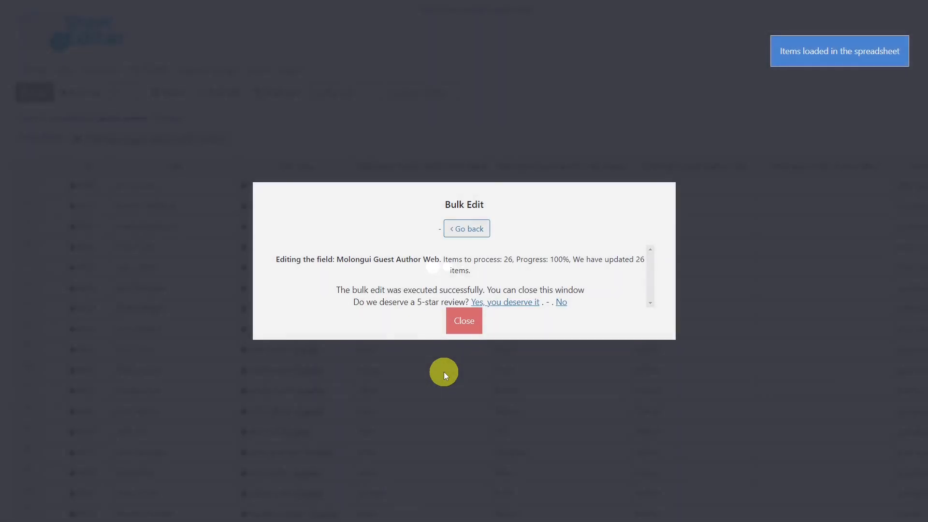
left_click(465, 325)
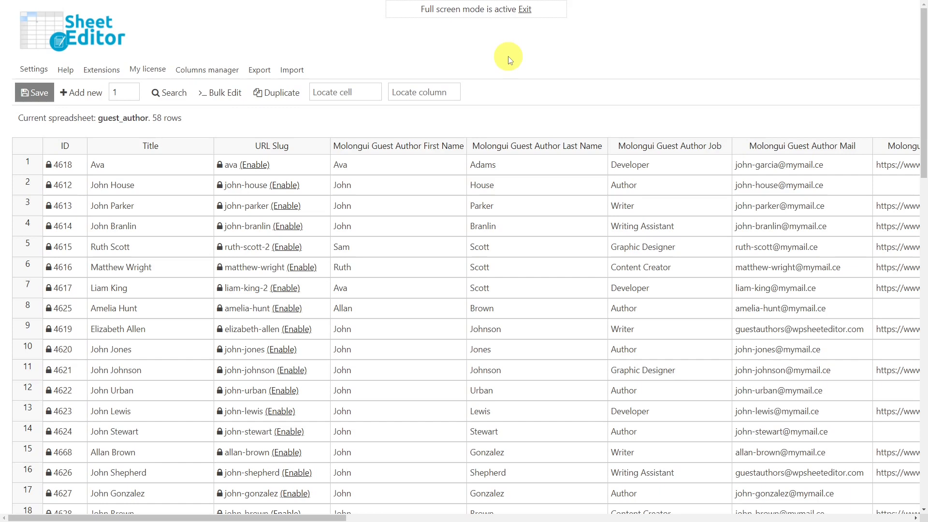
Export all 58 rows with all active columns to CSV, choosing Google Sheets as the editing app.
left_click(261, 71)
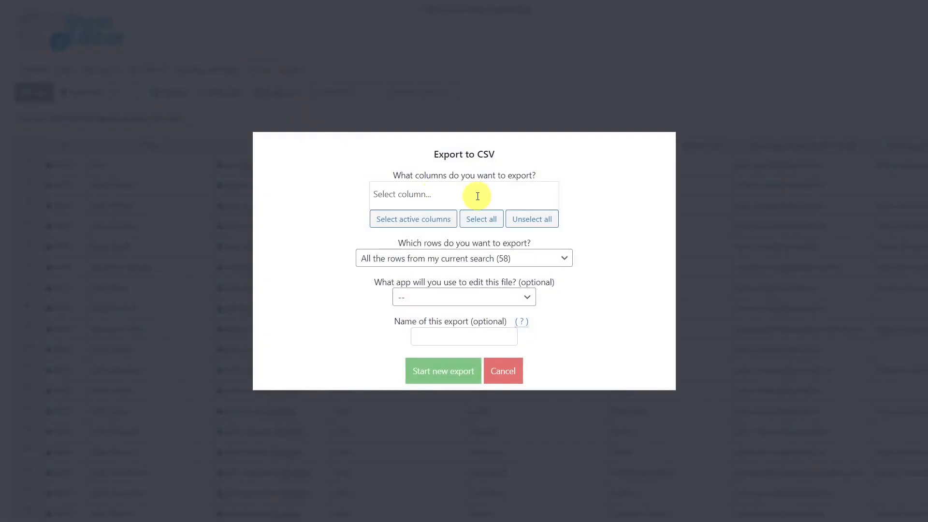
left_click(423, 219)
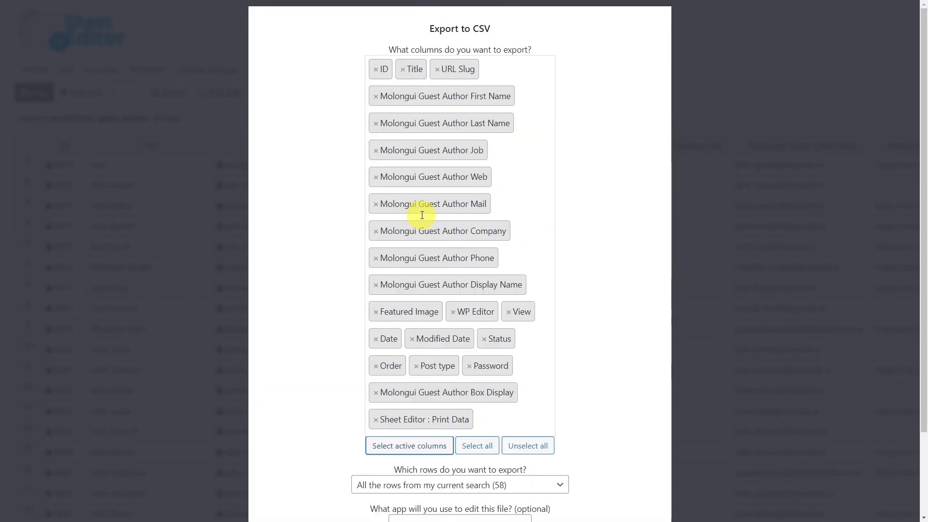
scroll(421, 218, "down", 2)
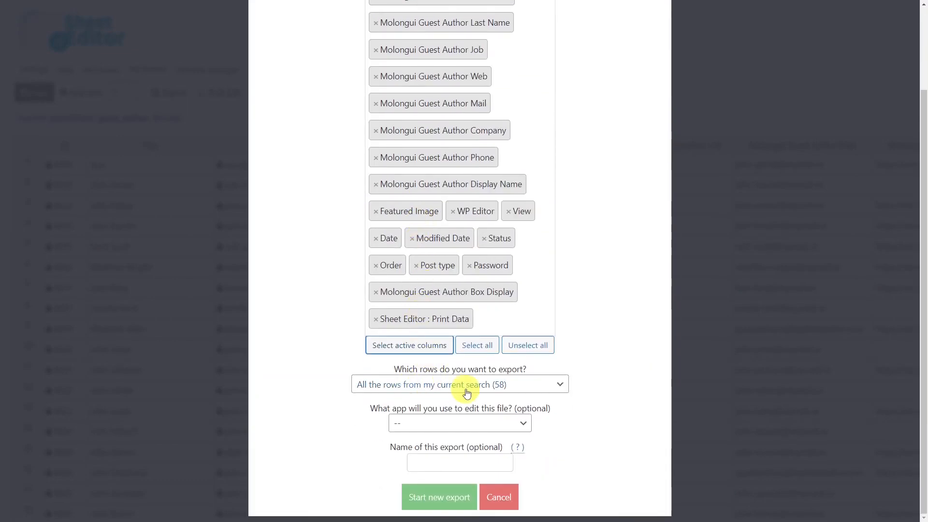
left_click(474, 424)
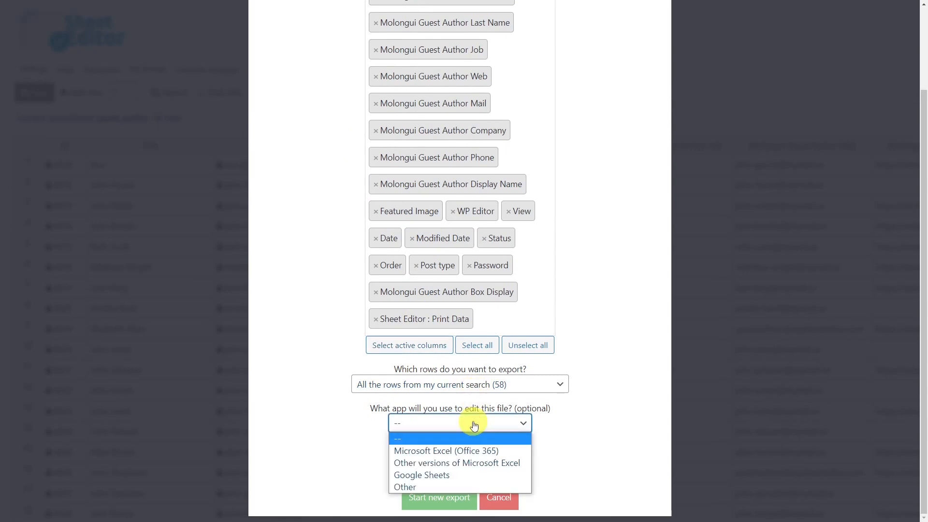
left_click(442, 477)
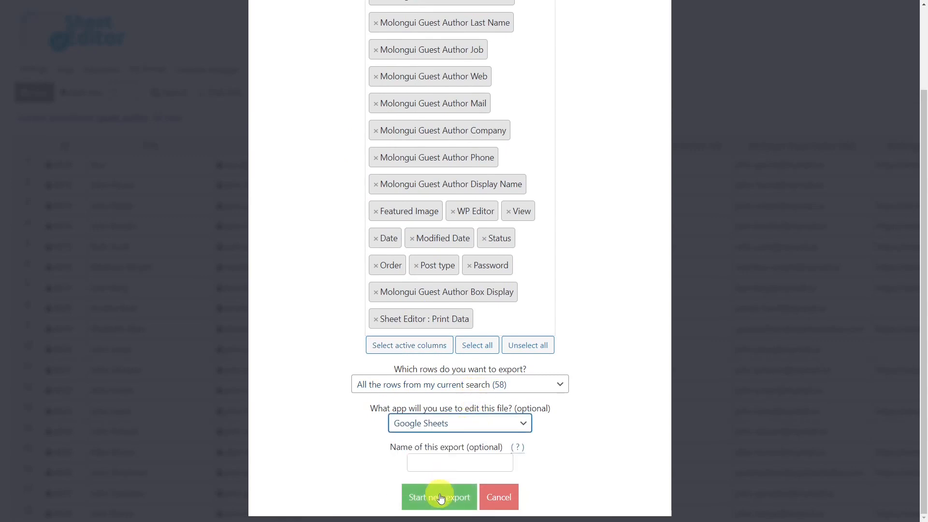
left_click(440, 497)
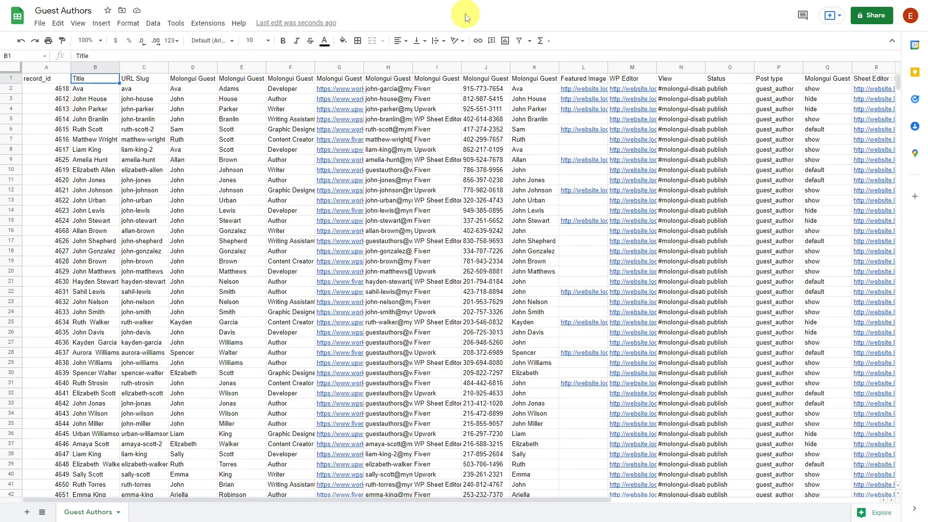
Save the Guest Authors sheet through File > Download > Comma Separated Values (.csv).
left_click(40, 23)
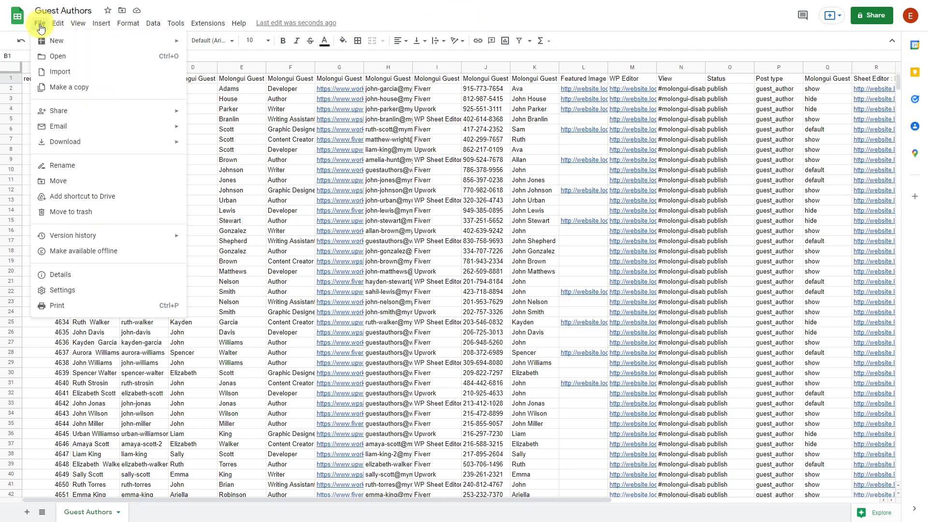
mouse_move(170, 142)
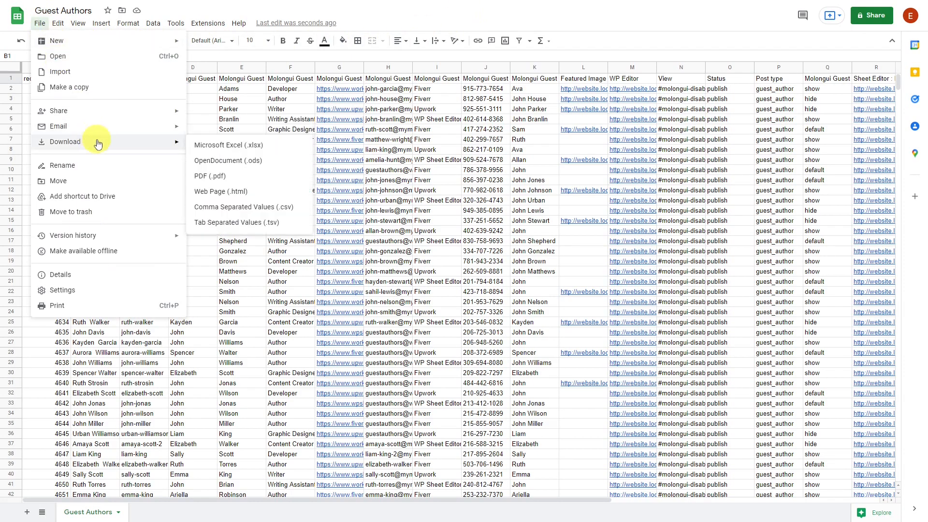
left_click(232, 205)
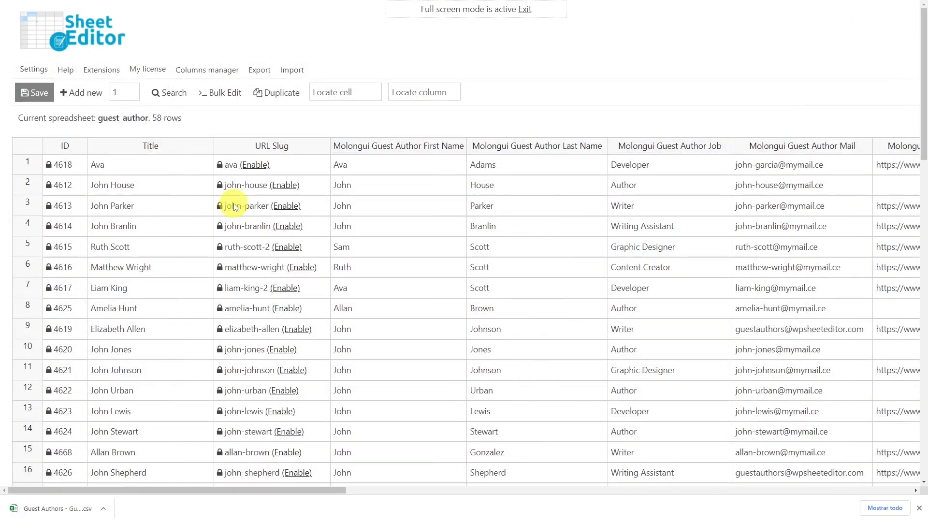
Import the Guest Authors CSV from the computer with all columns, creating new and updating existing items.
left_click(293, 70)
left_click(555, 230)
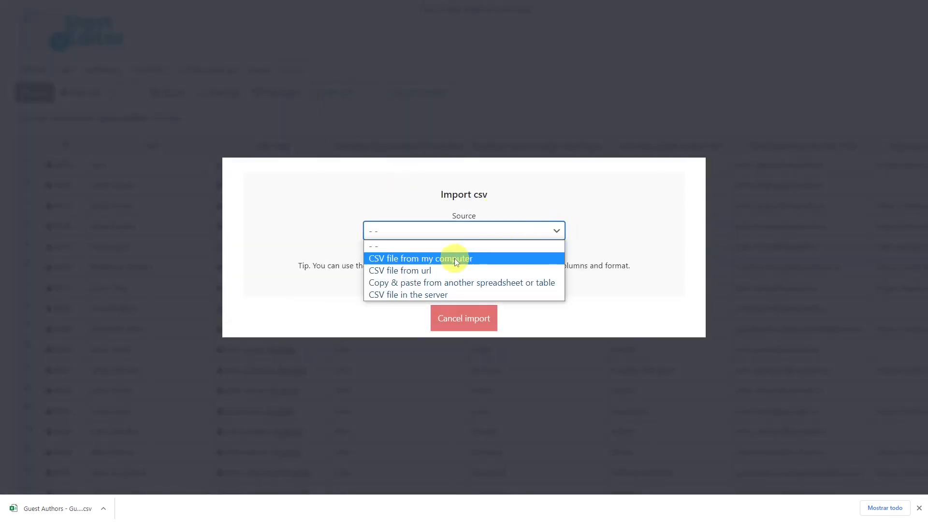
left_click(455, 259)
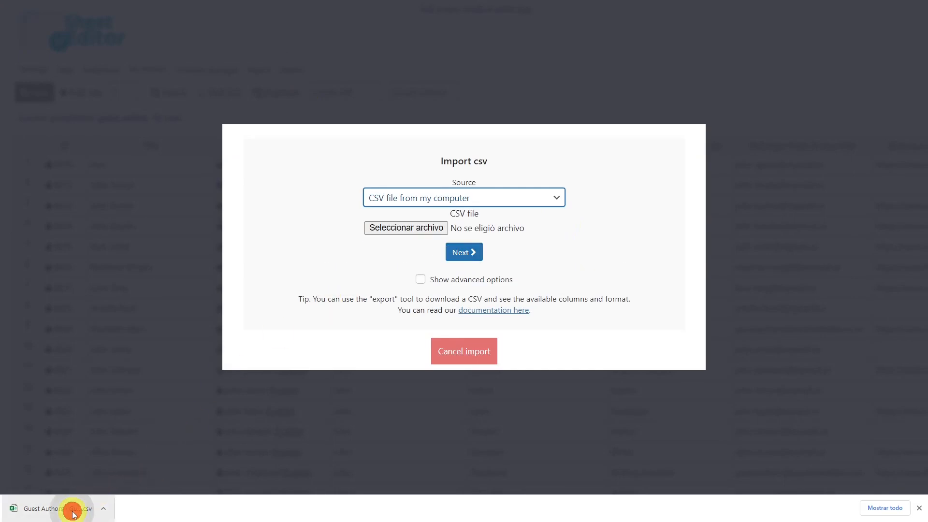
left_click_drag(73, 508, 480, 232)
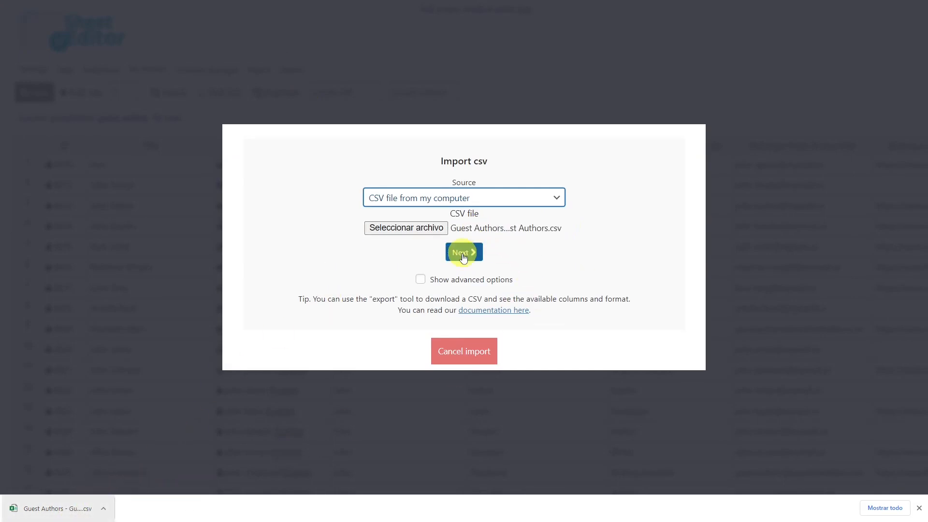
left_click(464, 252)
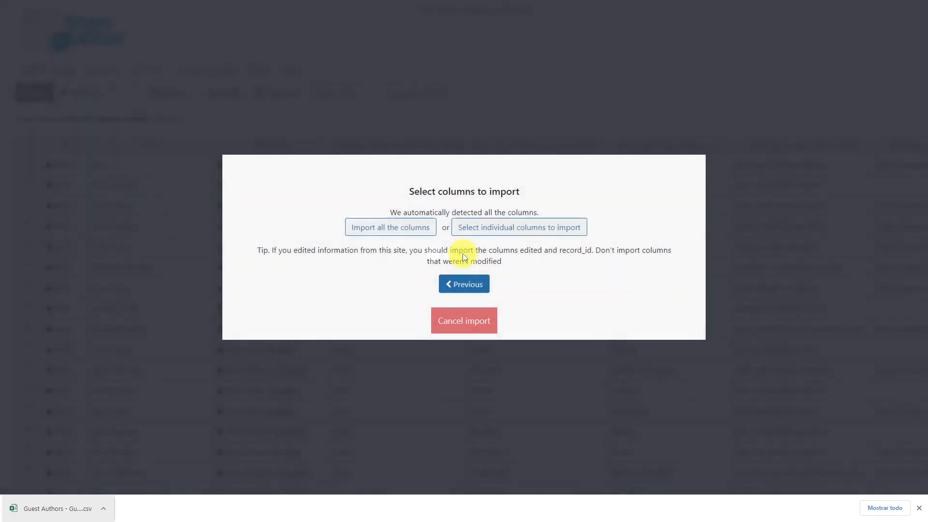
left_click(385, 226)
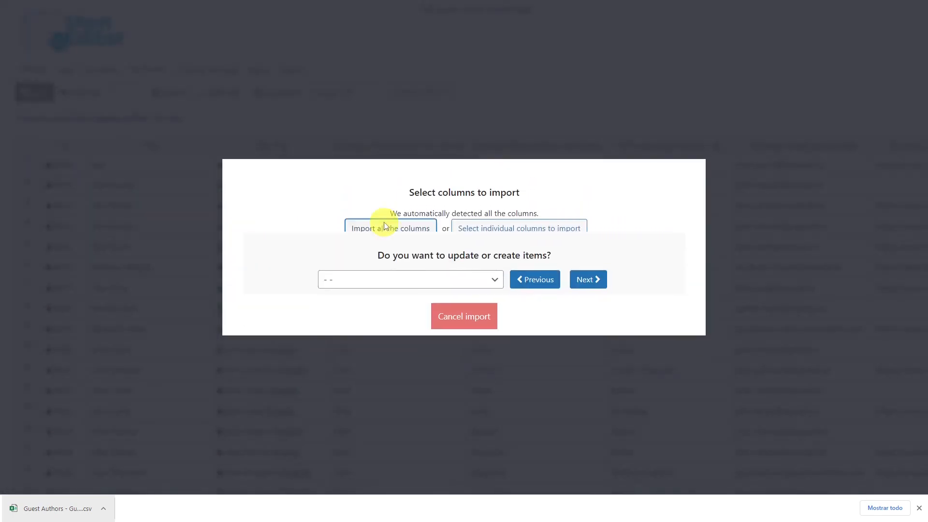
left_click(493, 251)
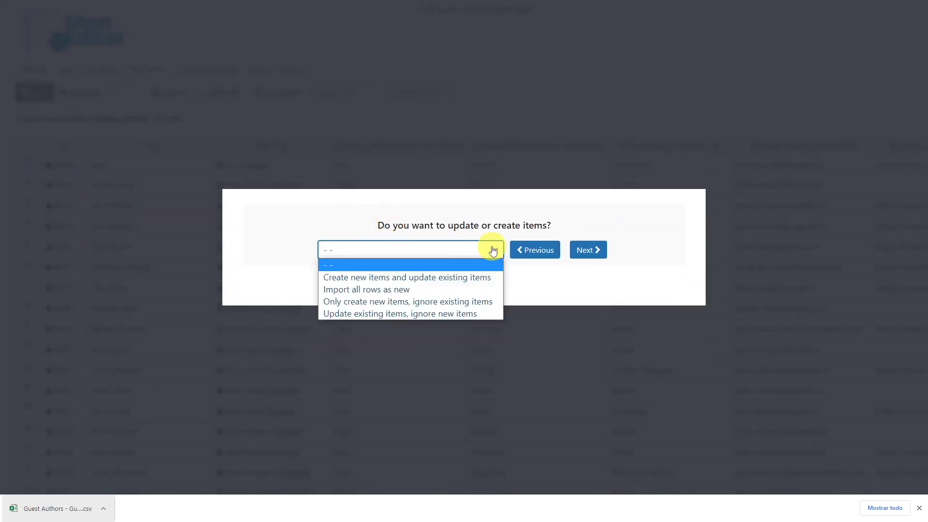
left_click(436, 278)
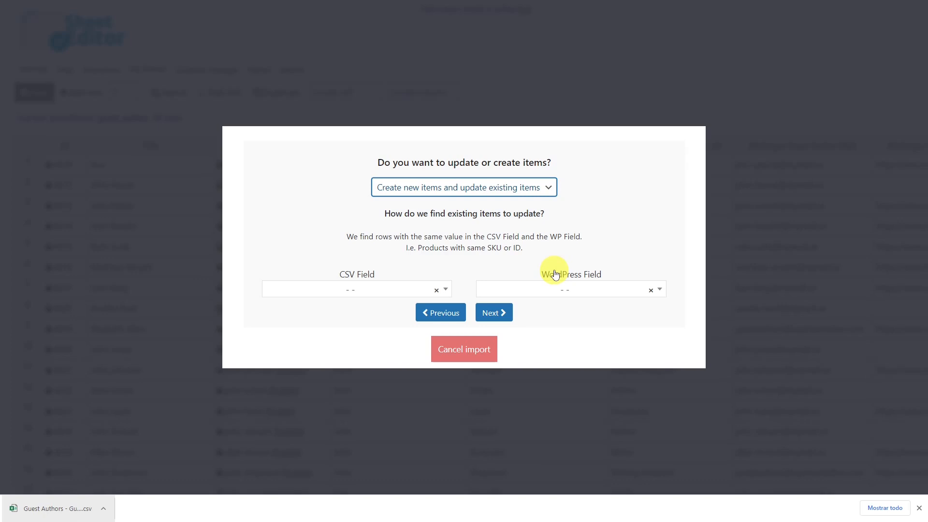
Match CSV record_id to WordPress ID and run the import: 58 updated, 19 created.
left_click(445, 289)
left_click(336, 354)
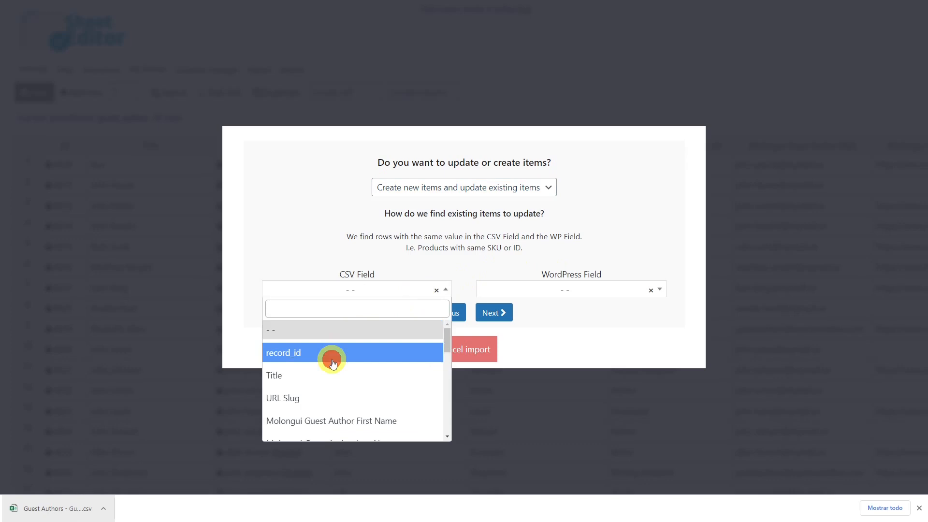
left_click(501, 314)
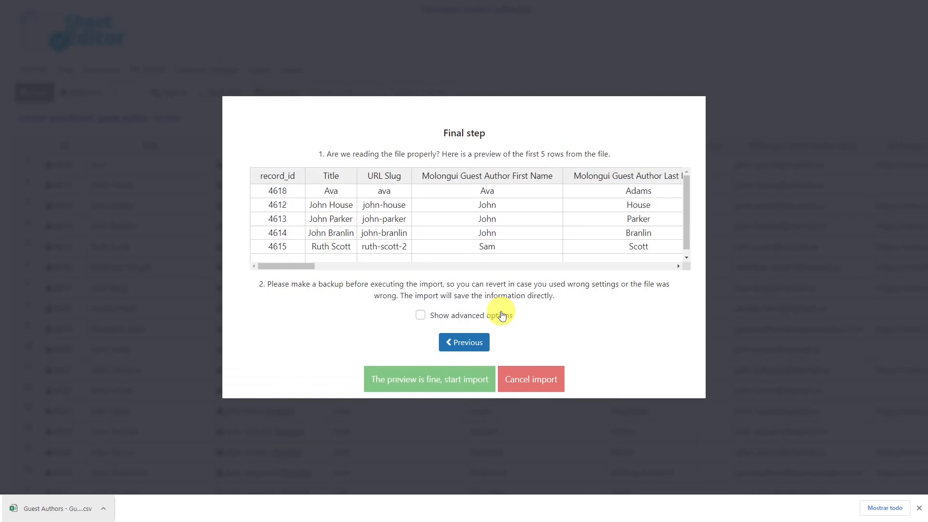
left_click(434, 380)
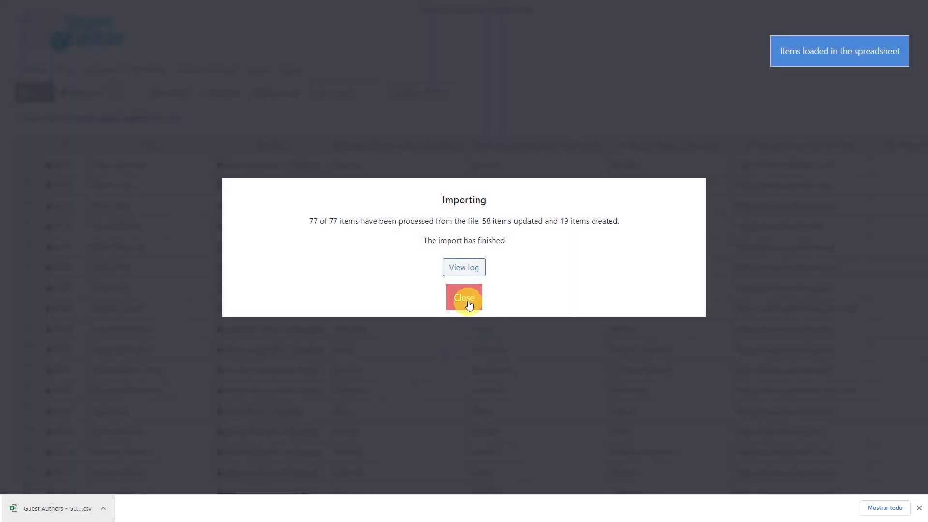
left_click(467, 300)
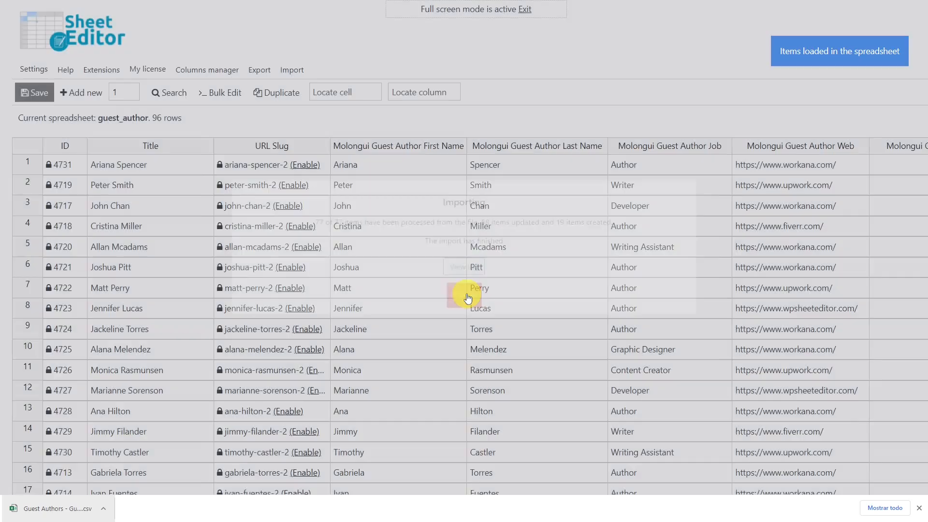